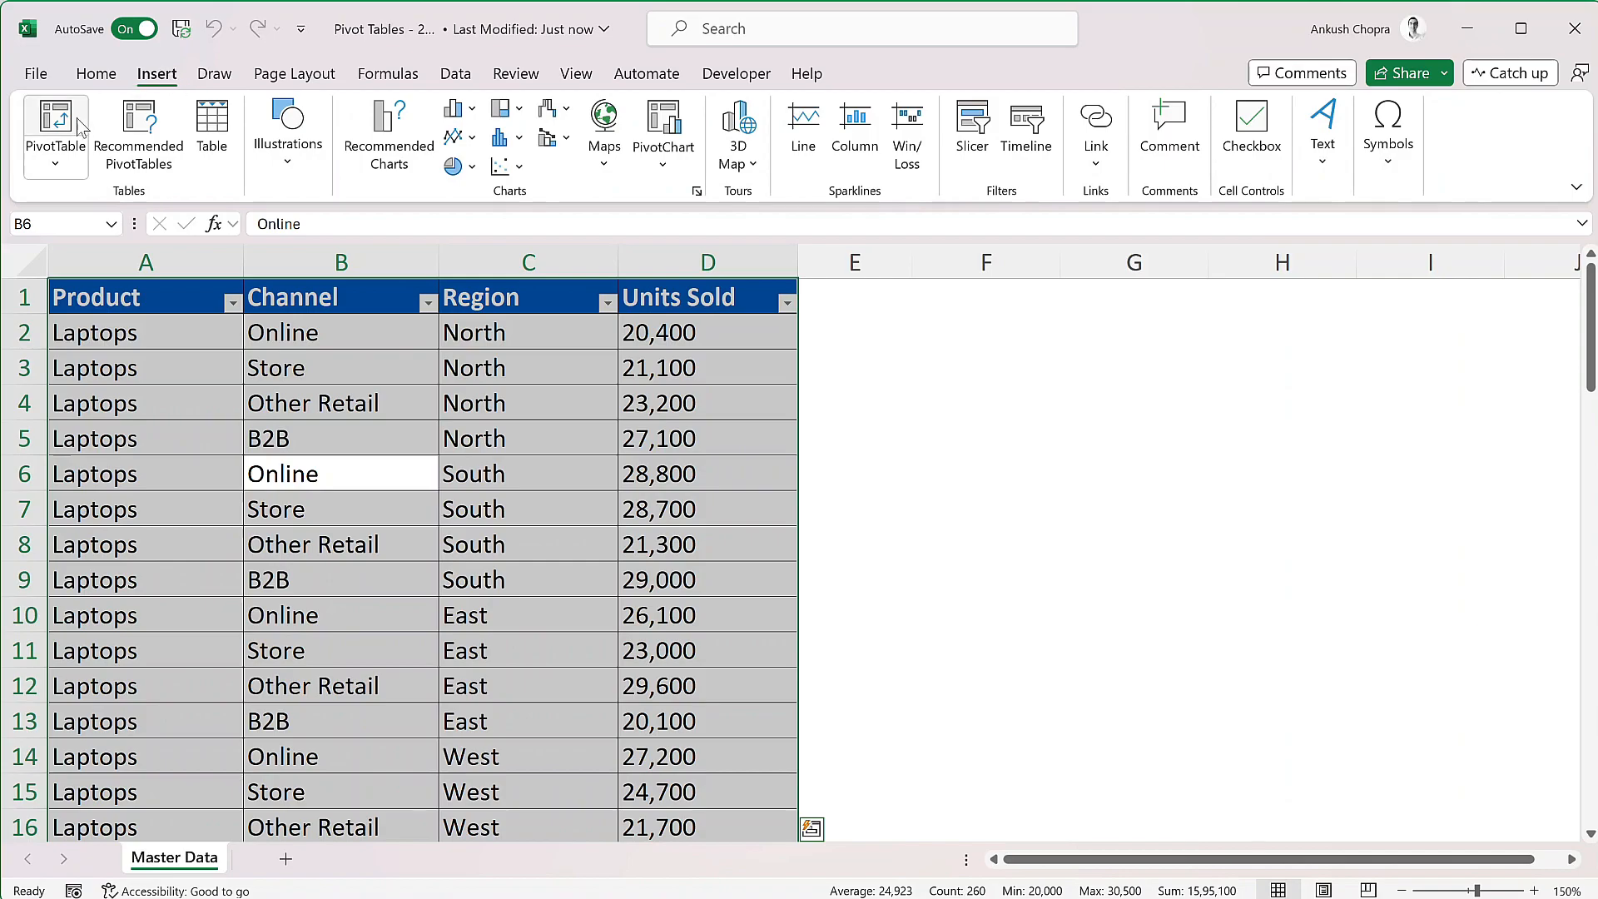
Create a PivotTable from Master Data range A1:D65 on a new worksheet, with Product in Rows and Units Sold in Values
click(63, 117)
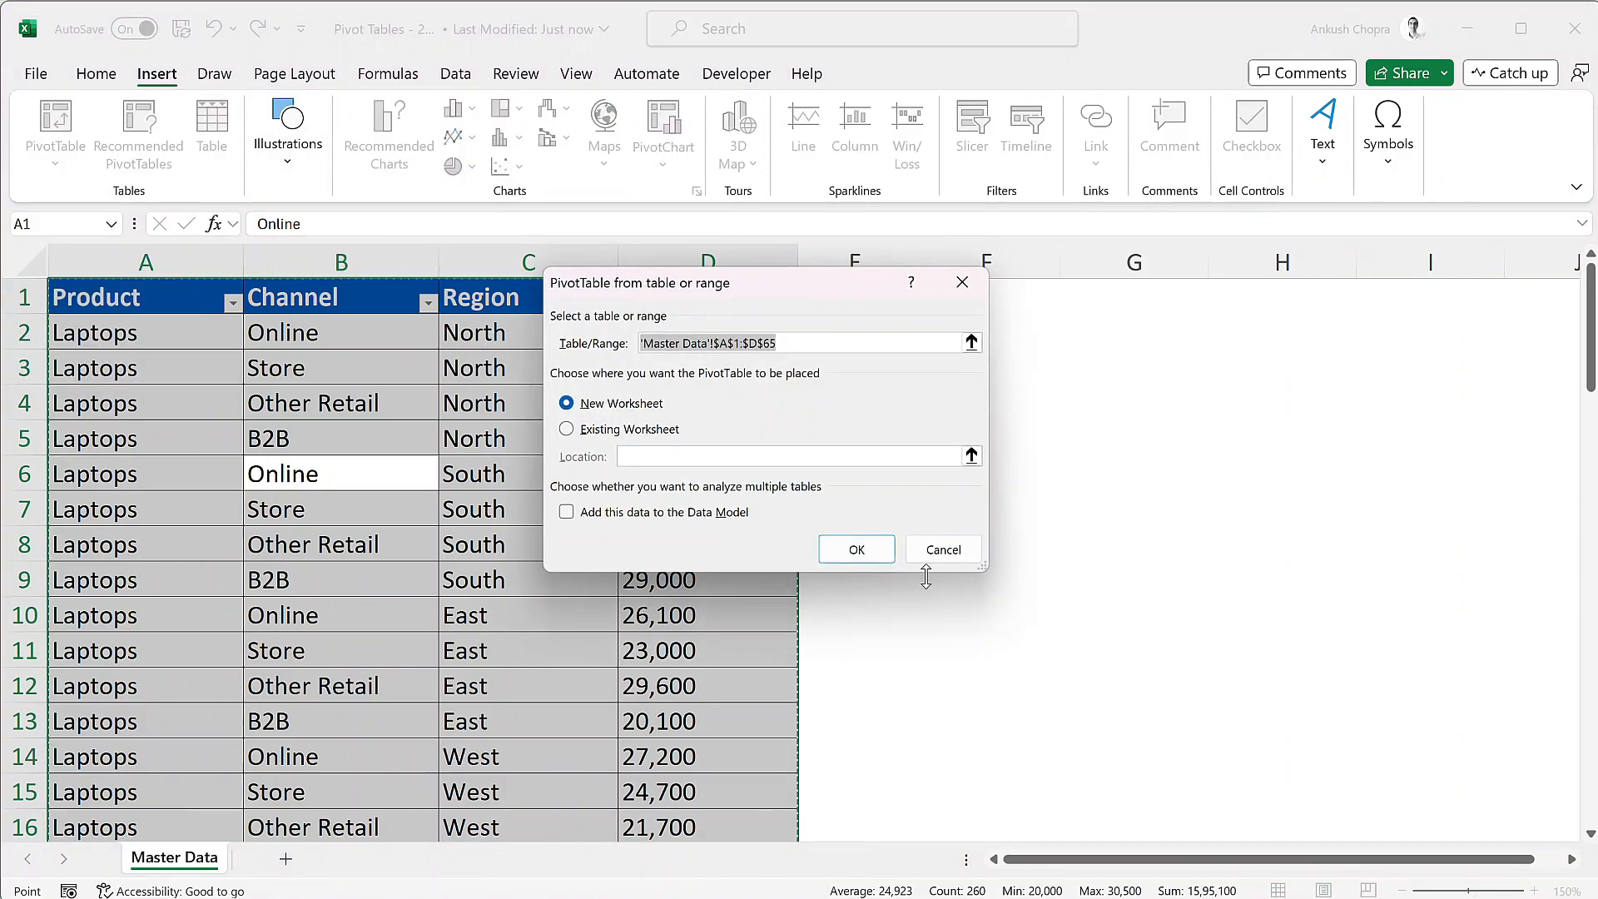
click(867, 549)
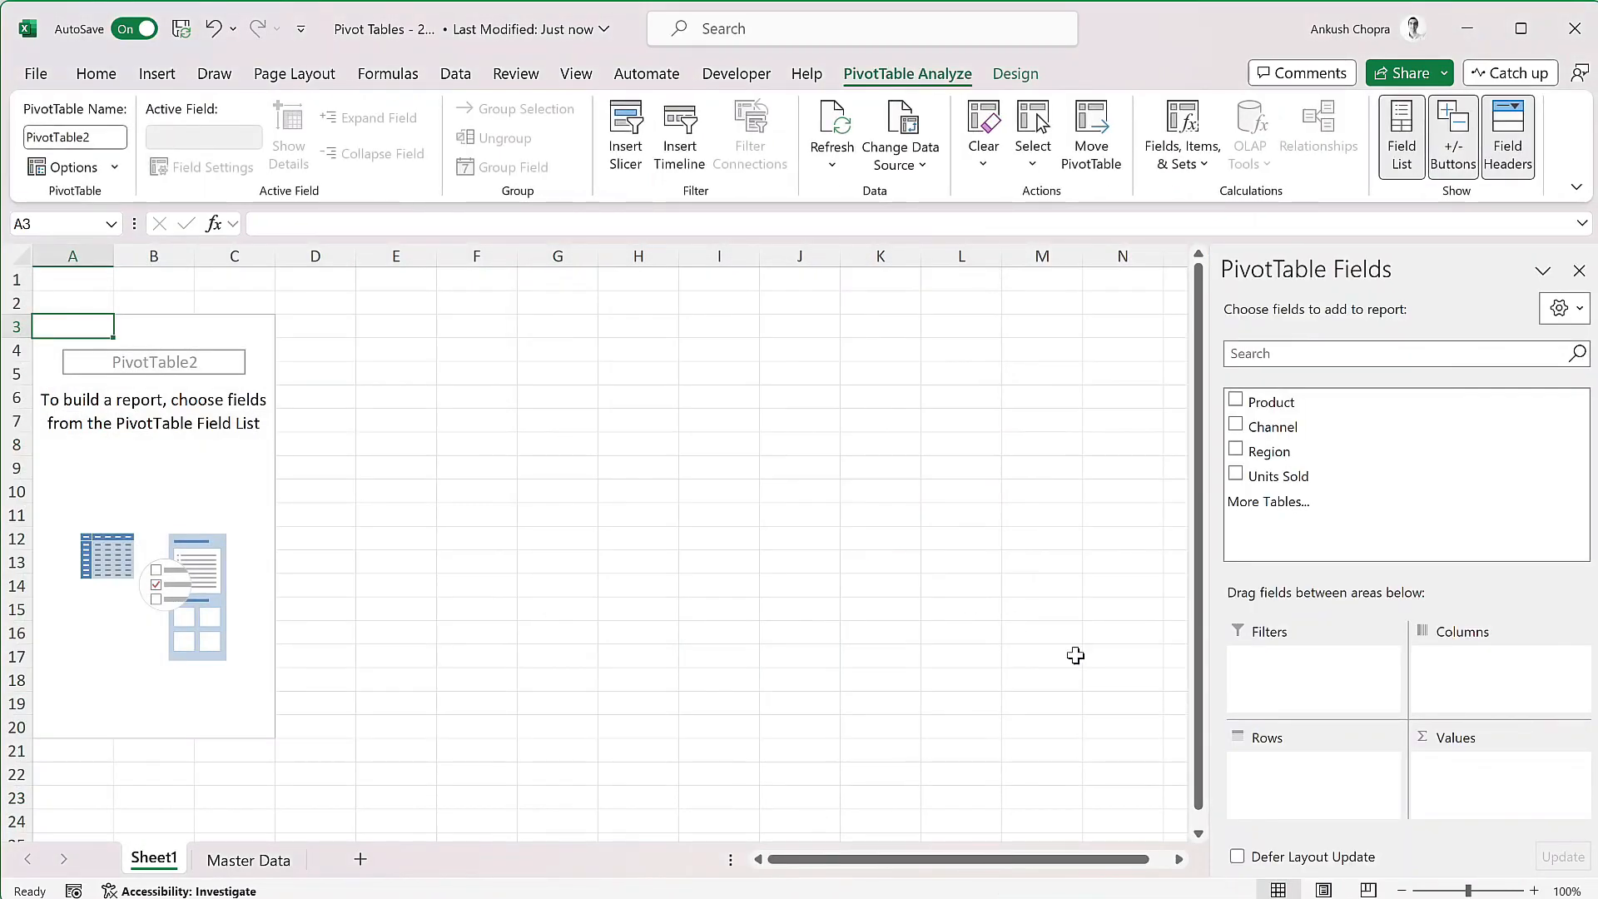
click(1534, 890)
click(1534, 890)
click(1534, 890)
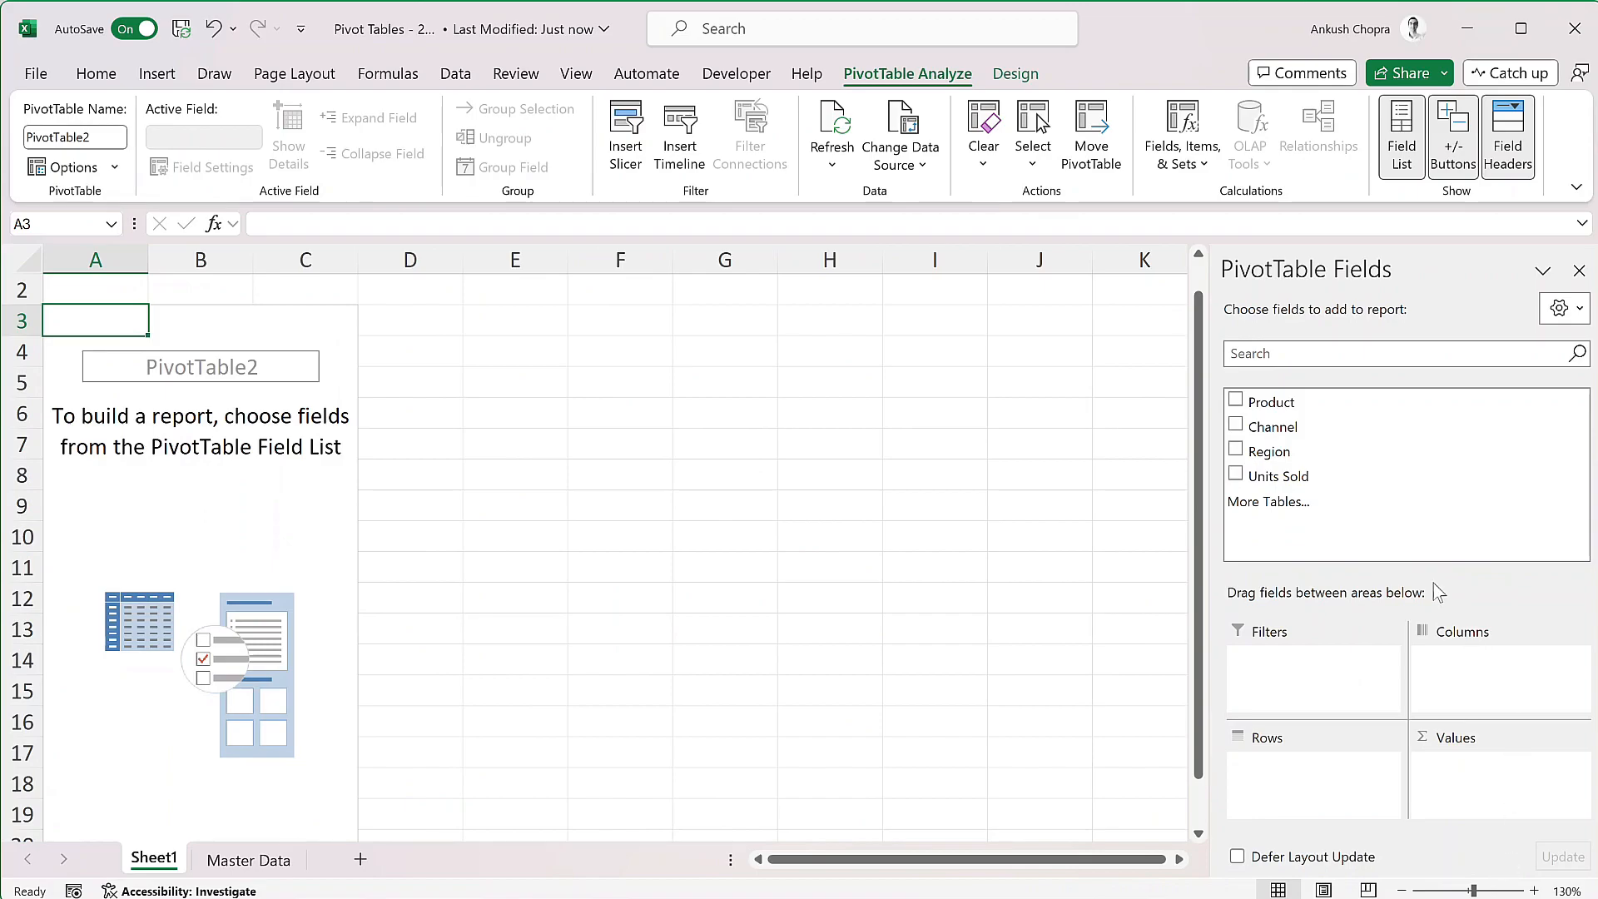
drag(1274, 402, 1345, 770)
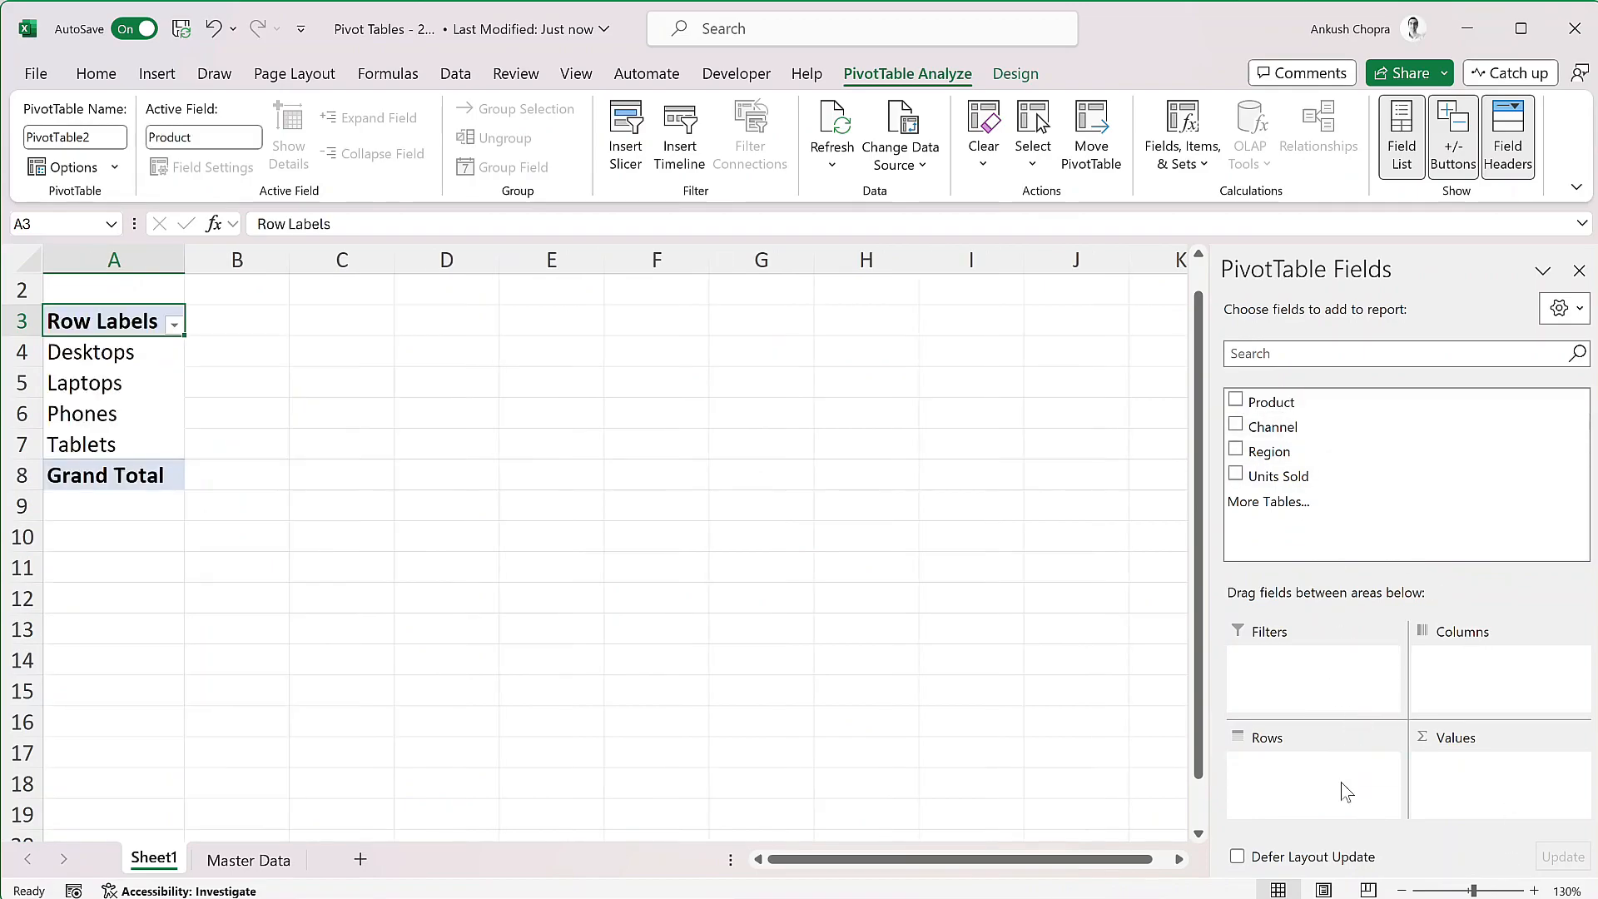
drag(1273, 476, 1487, 774)
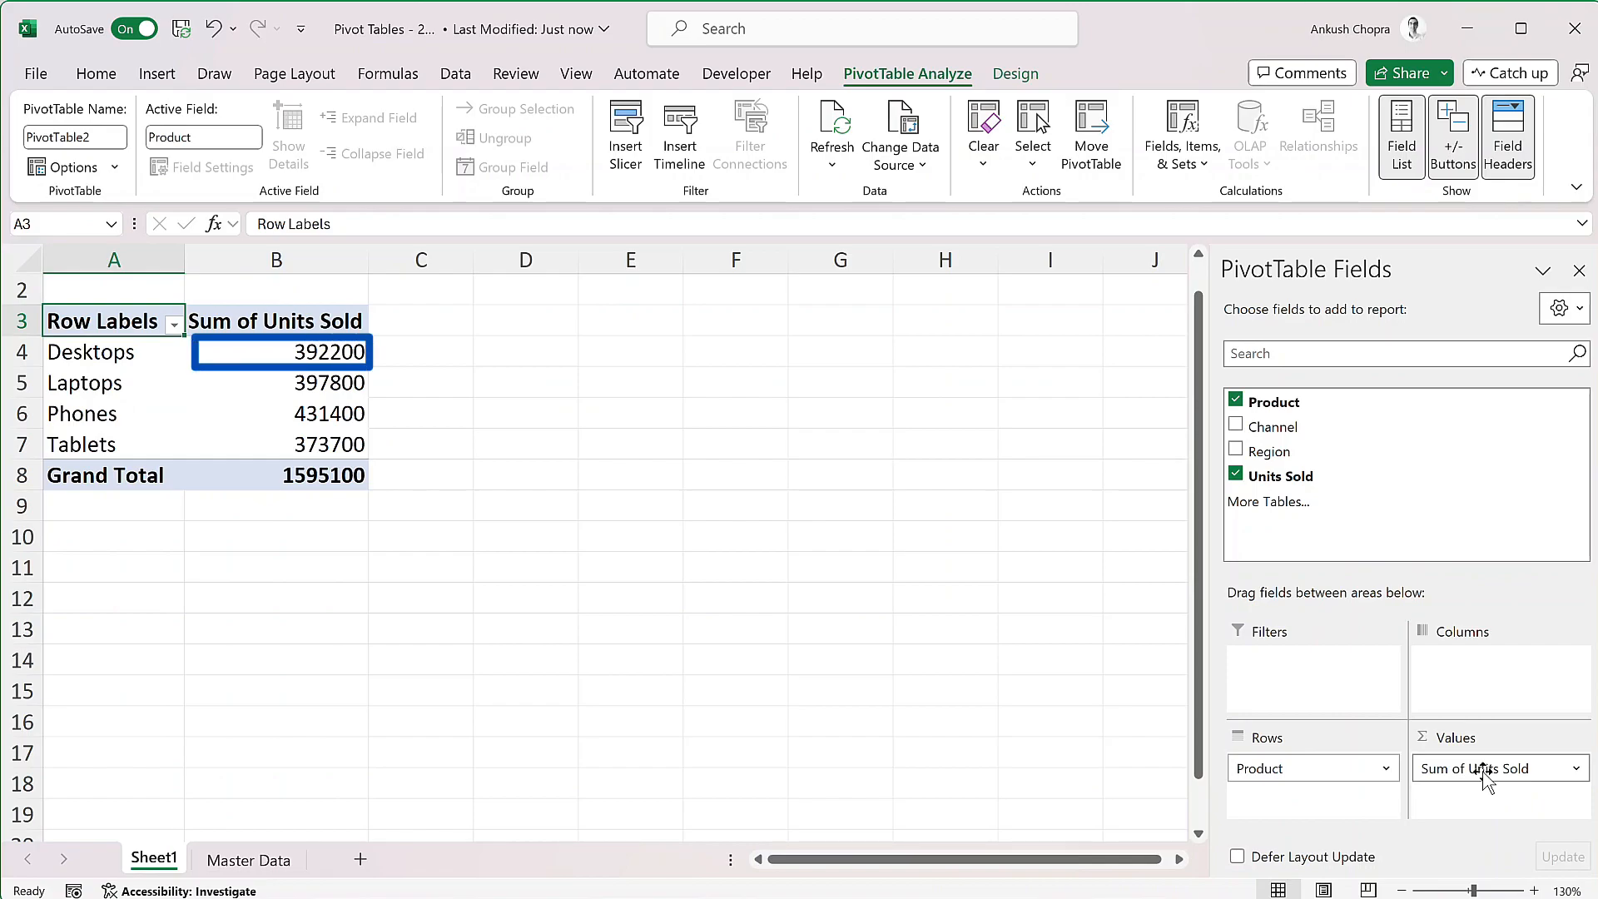
Enter a formula in C4 that divides the PivotTable's Desktops units by the grand total, ending with a % sign
click(454, 349)
text(=)
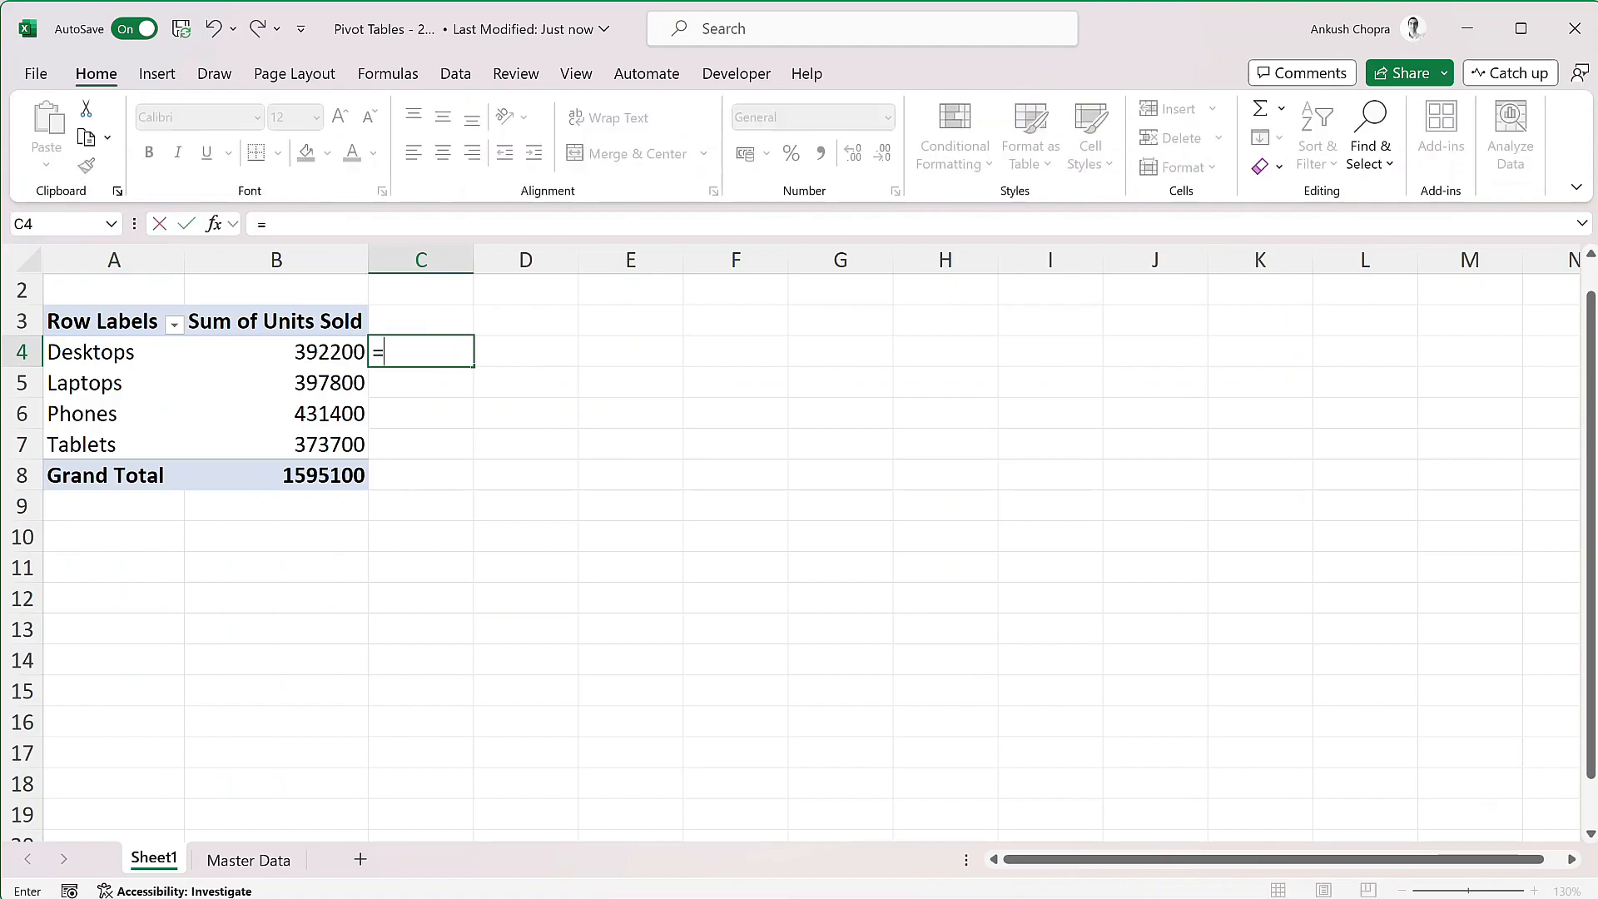
key(Left)
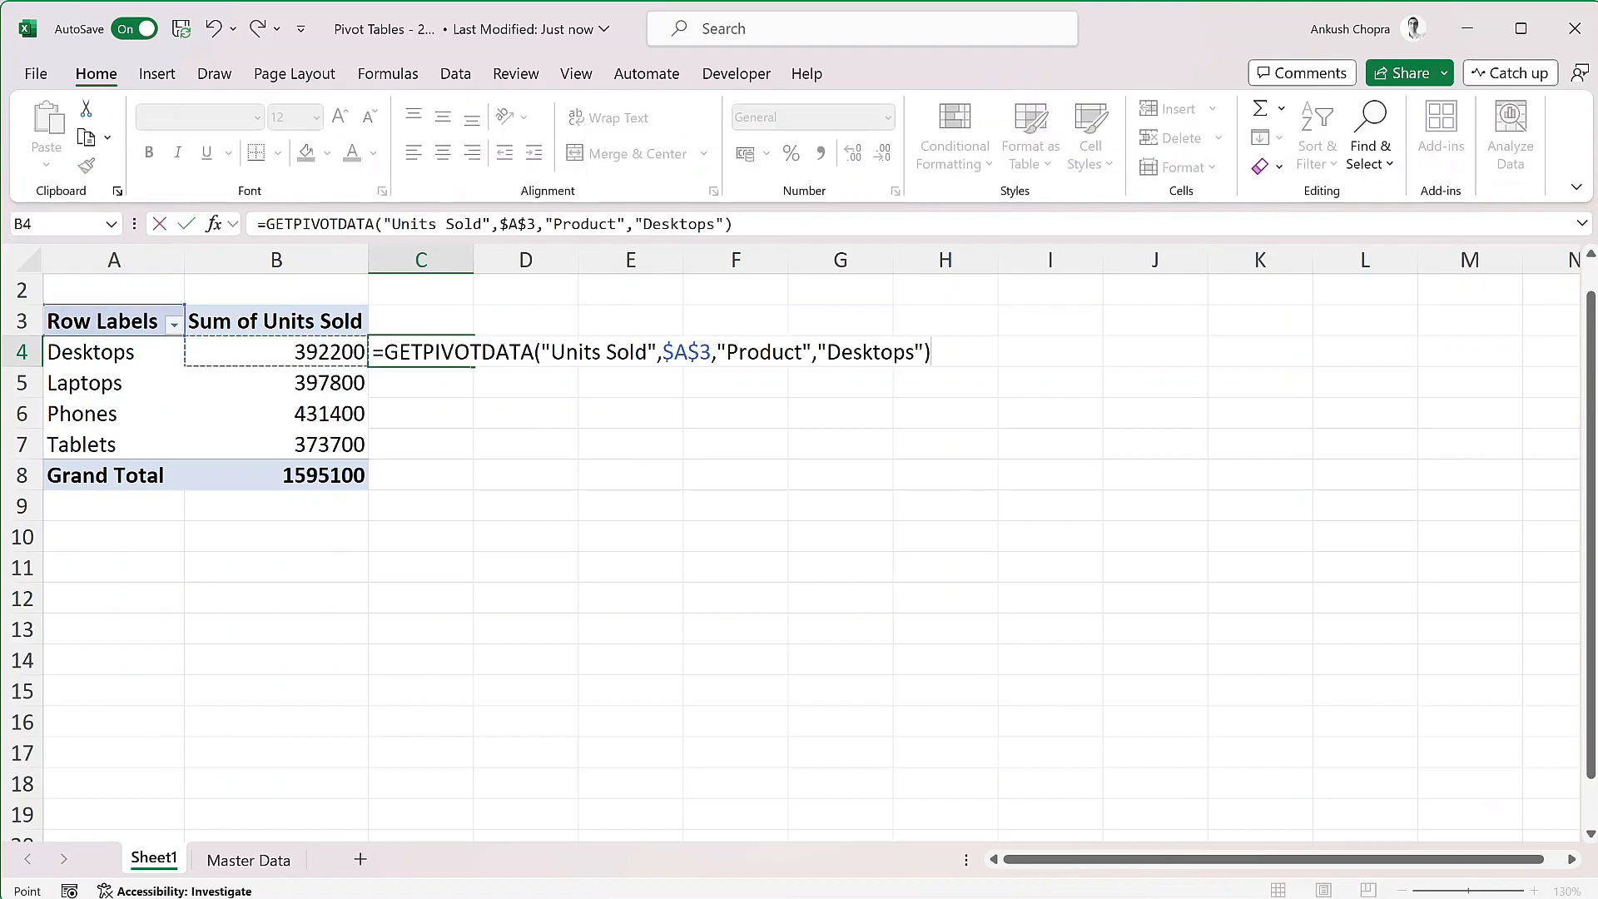
text(/)
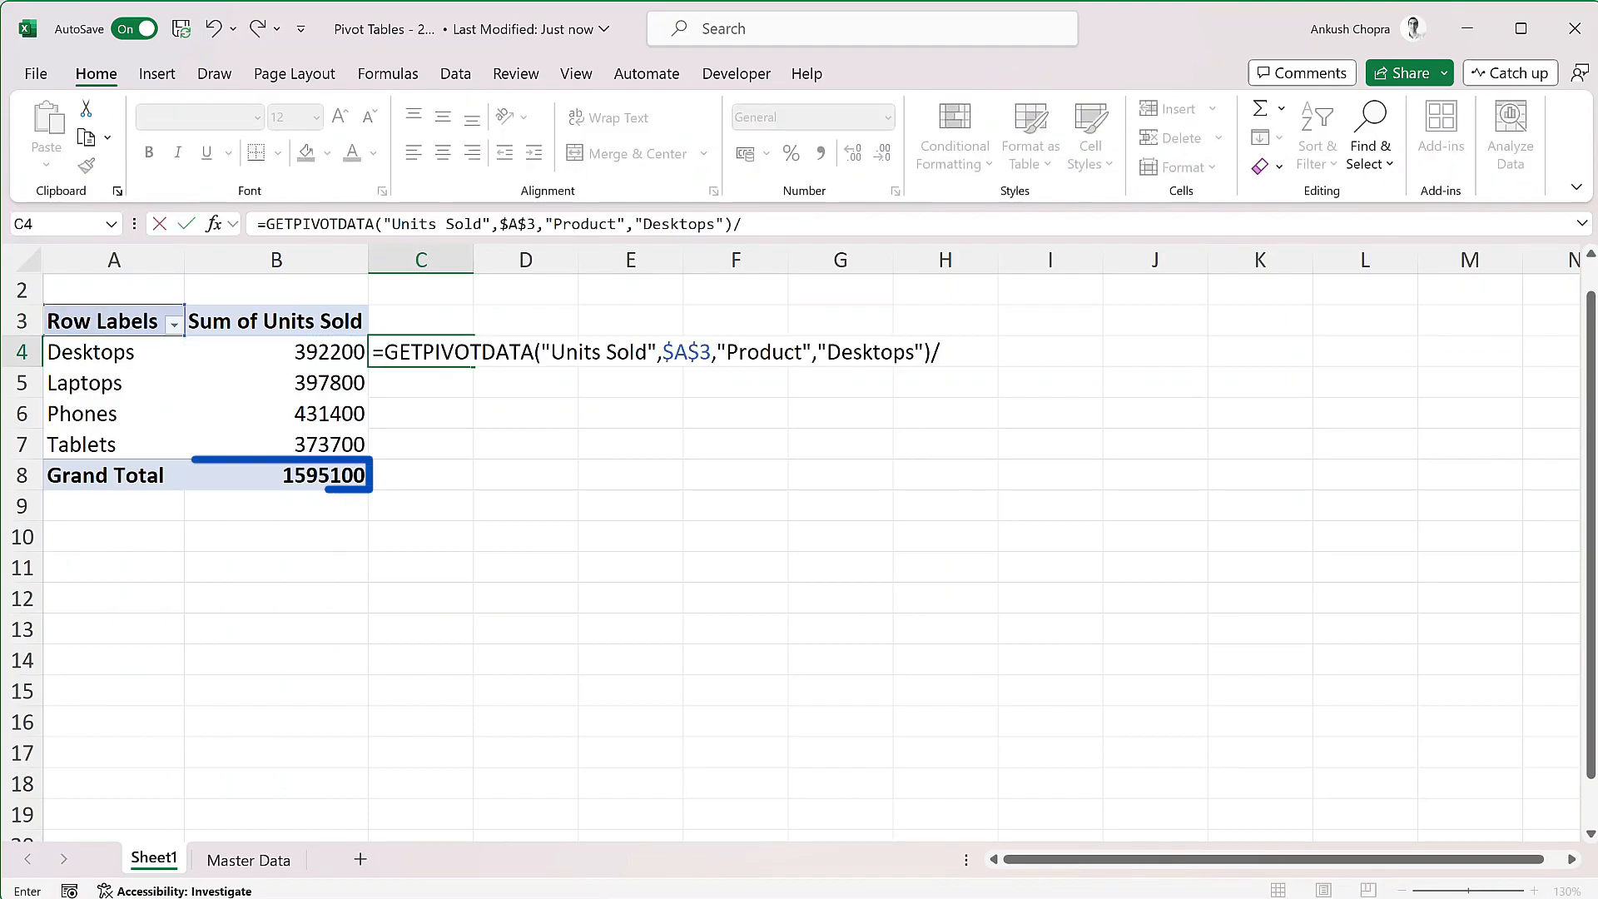
click(245, 468)
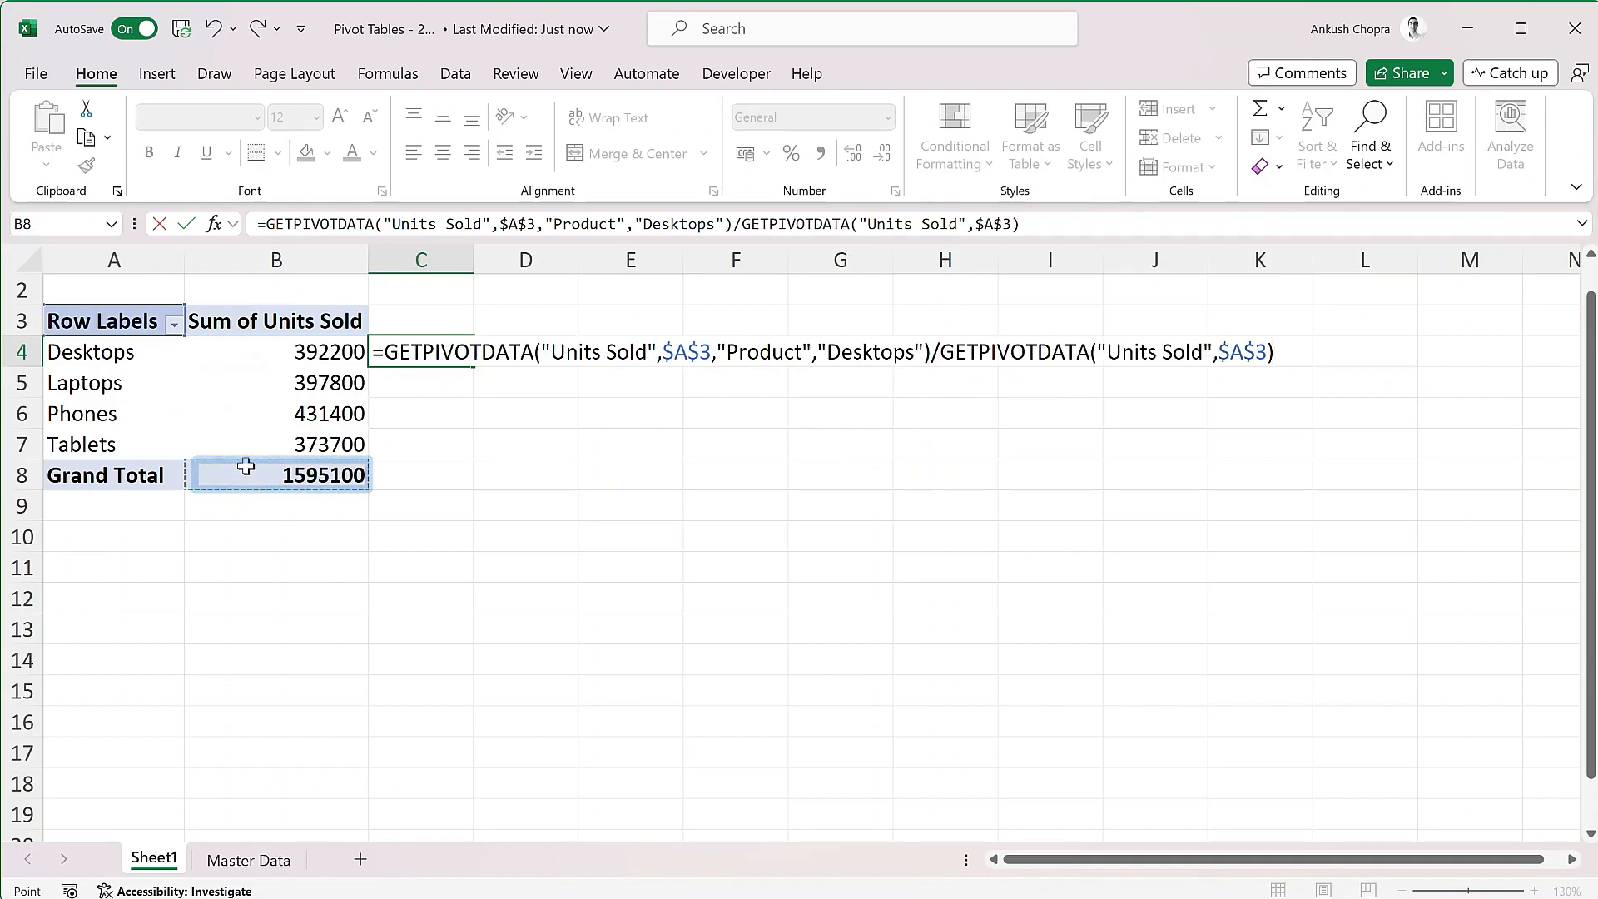
text(%)
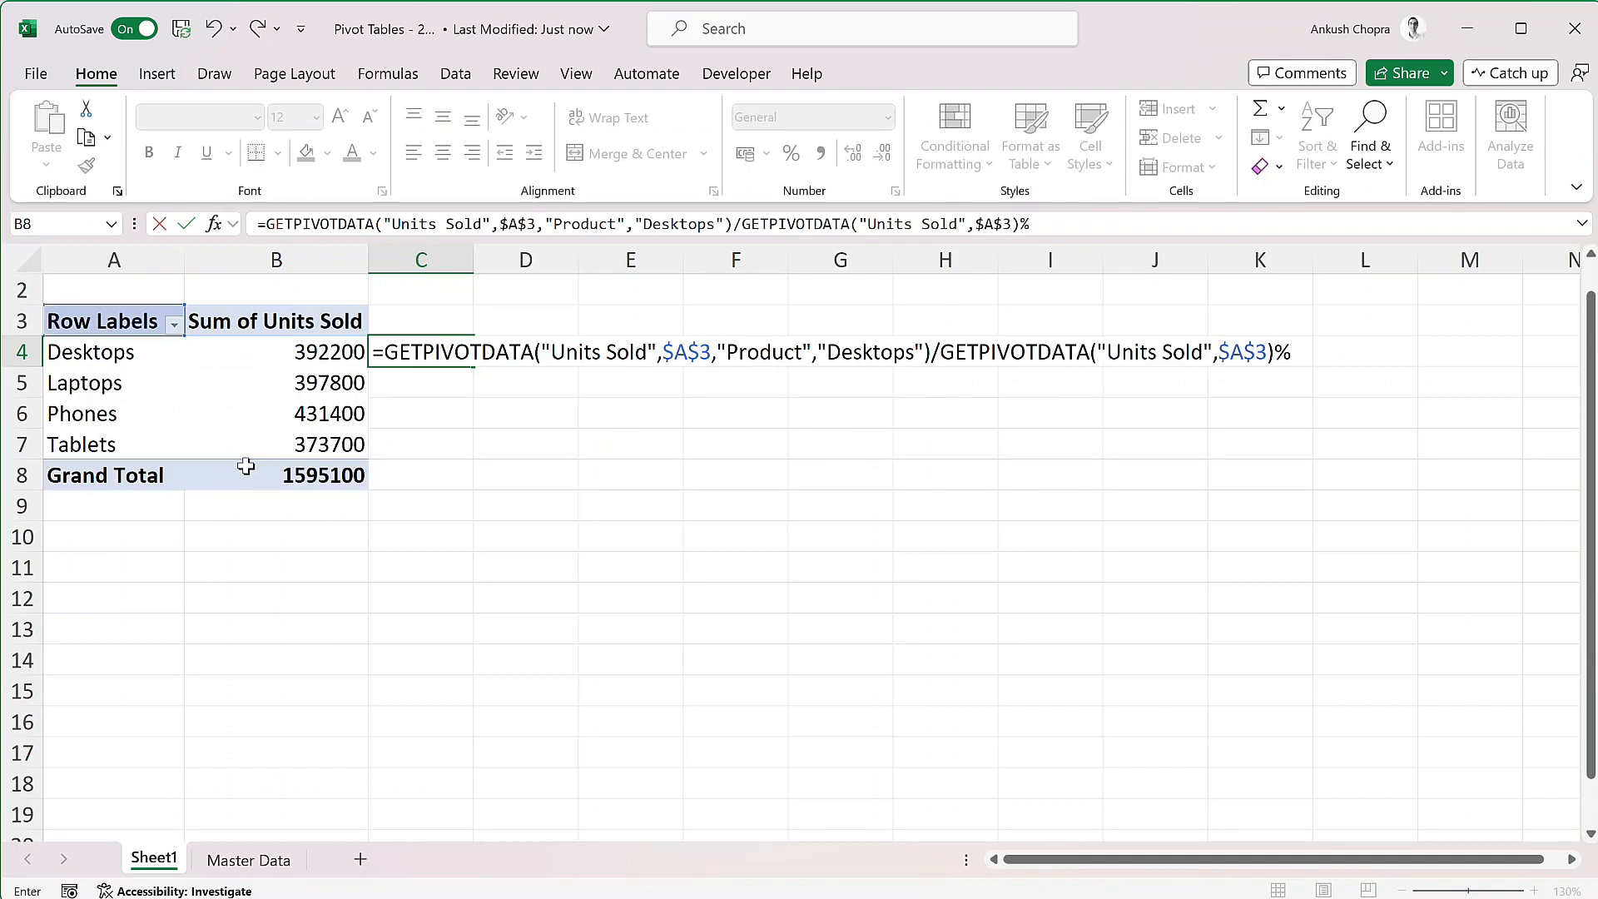
key(Return)
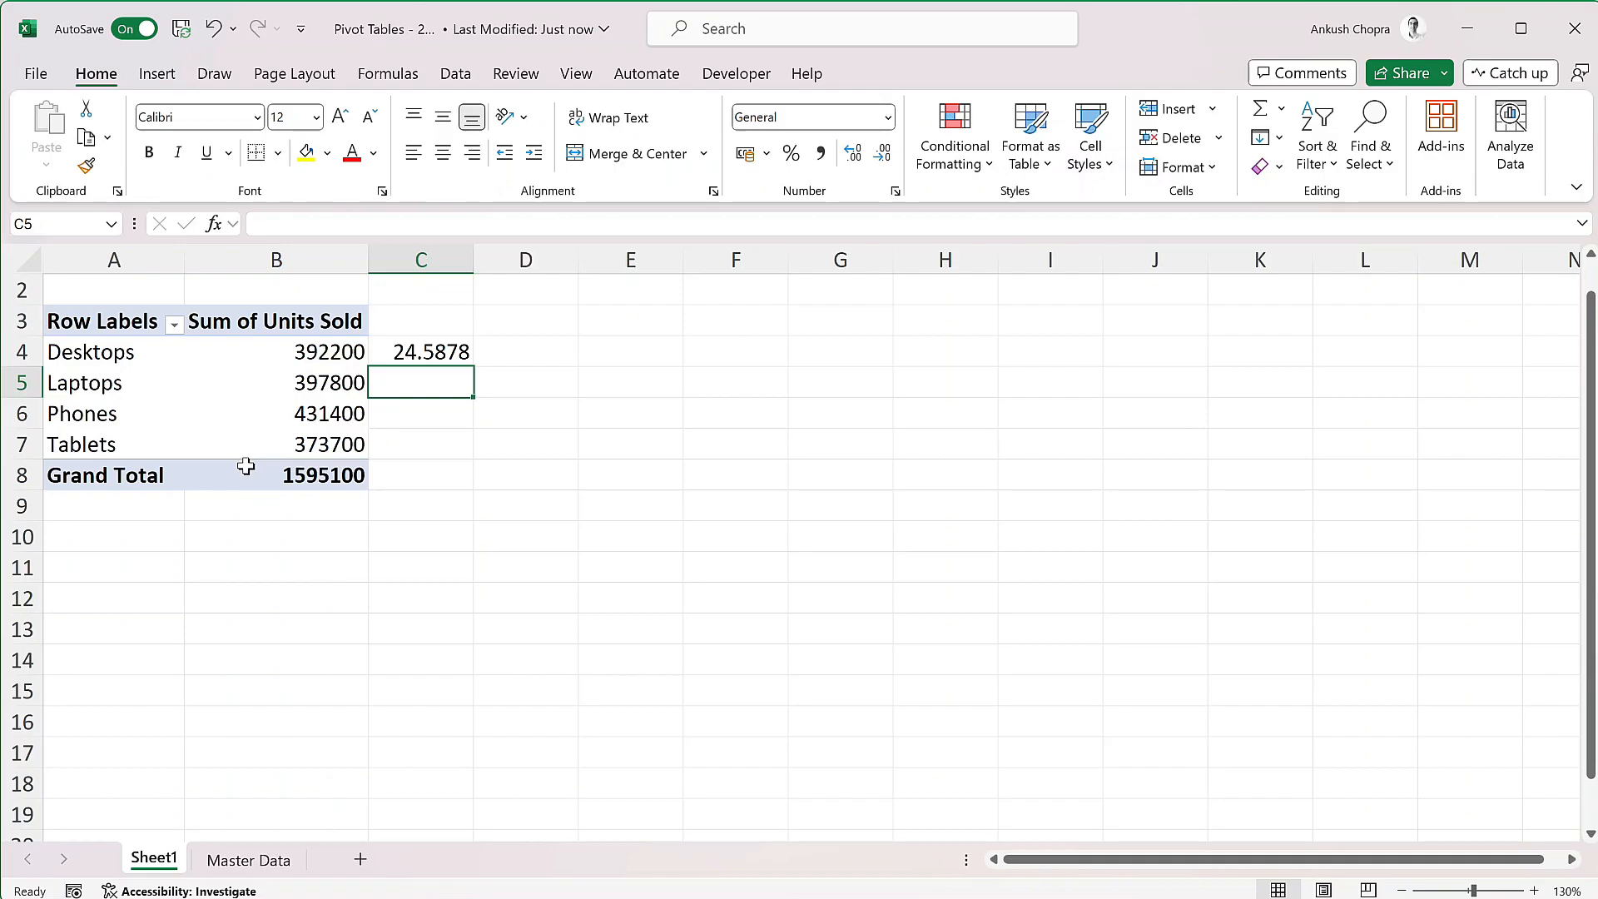
Fill the C4 formula down to C7 and clear the contents of C4:C7
click(431, 351)
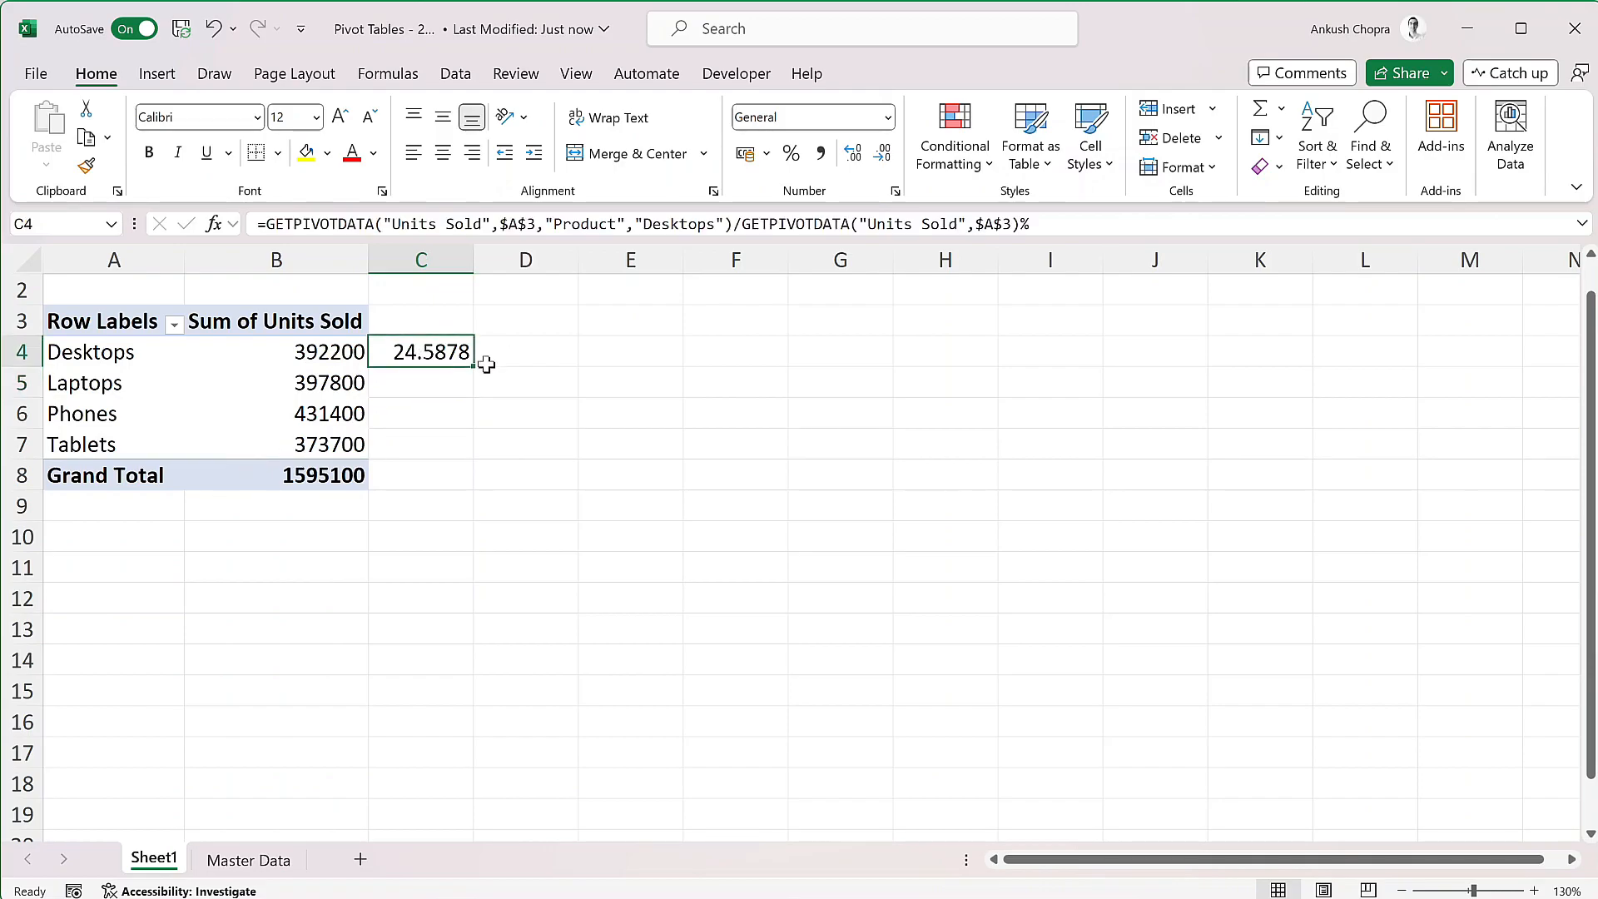
drag(476, 367, 508, 443)
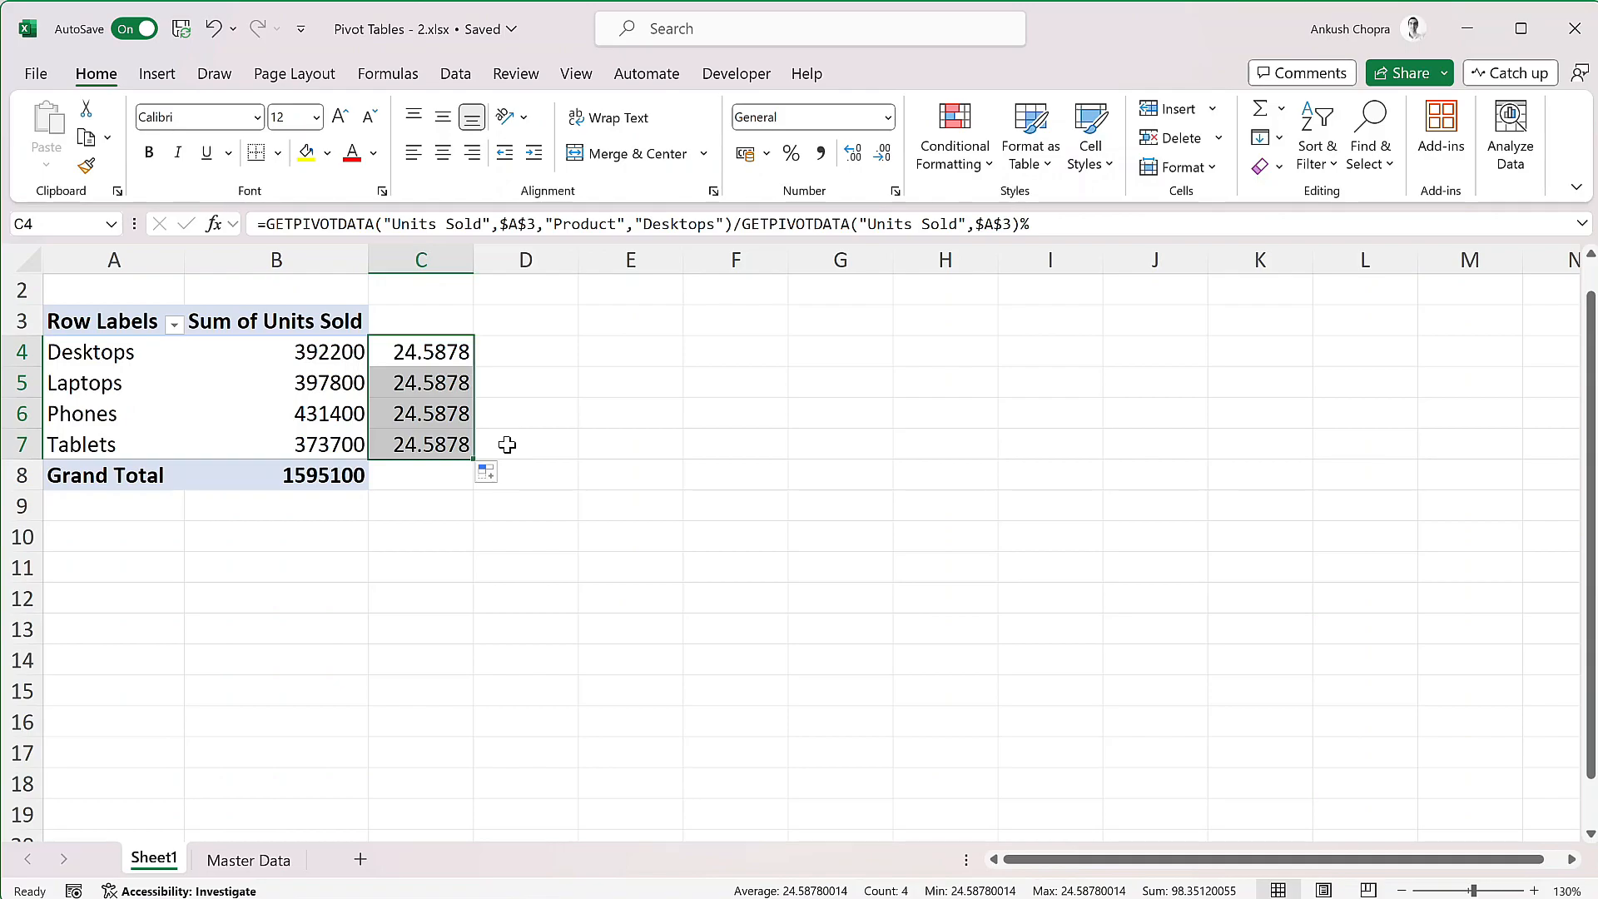
key(Delete)
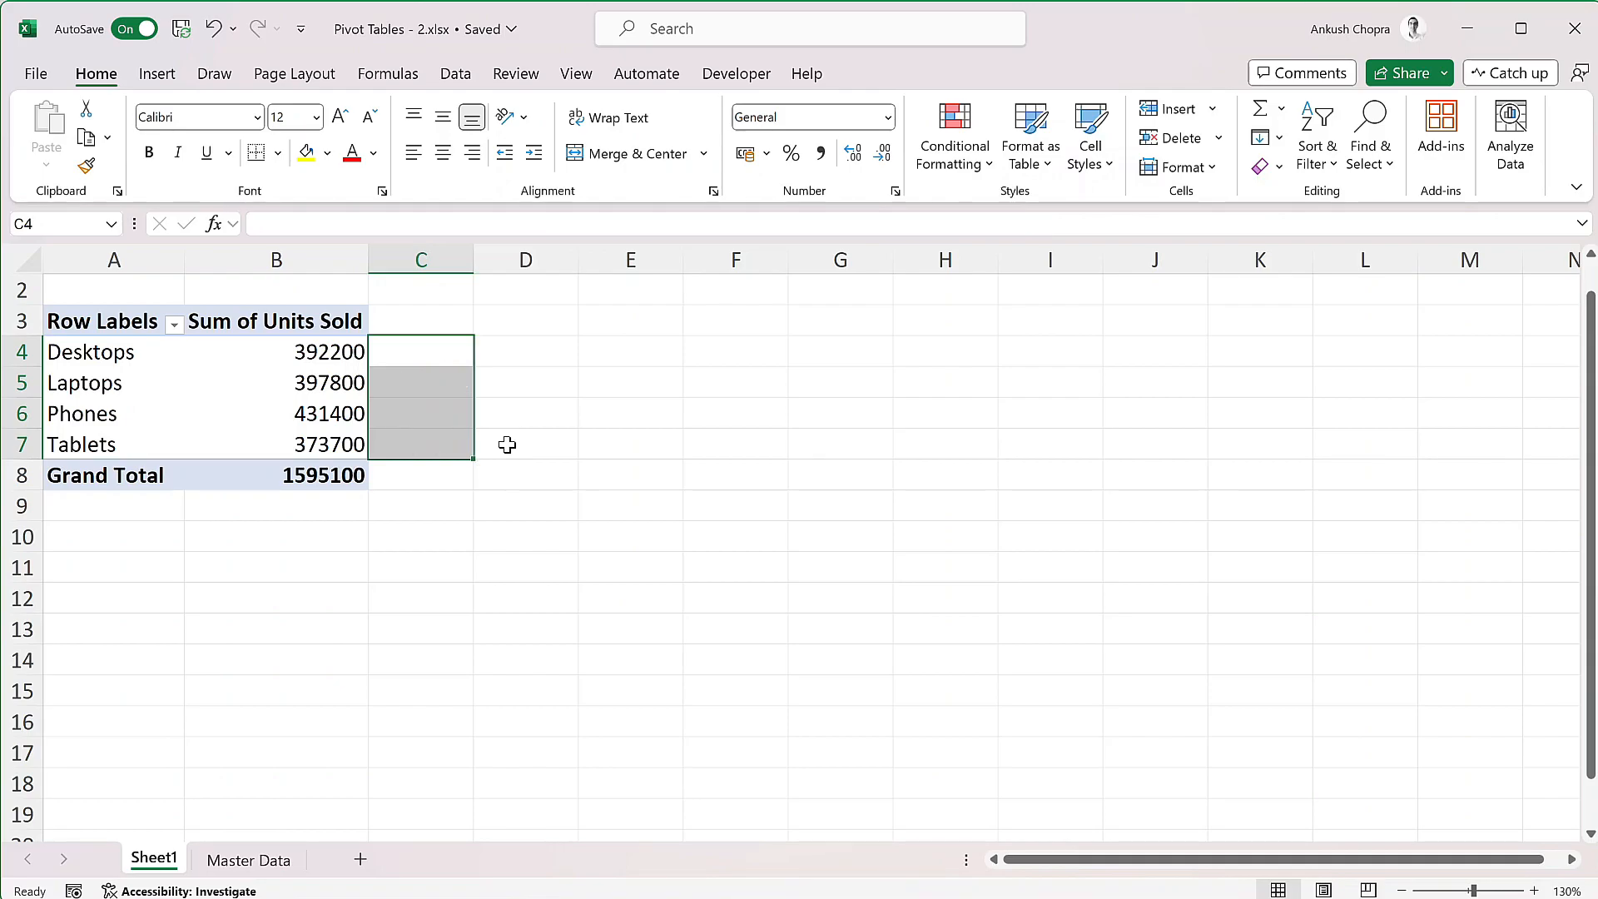
Show the PivotTable's Sum of Units Sold values as % of Column Total
click(329, 359)
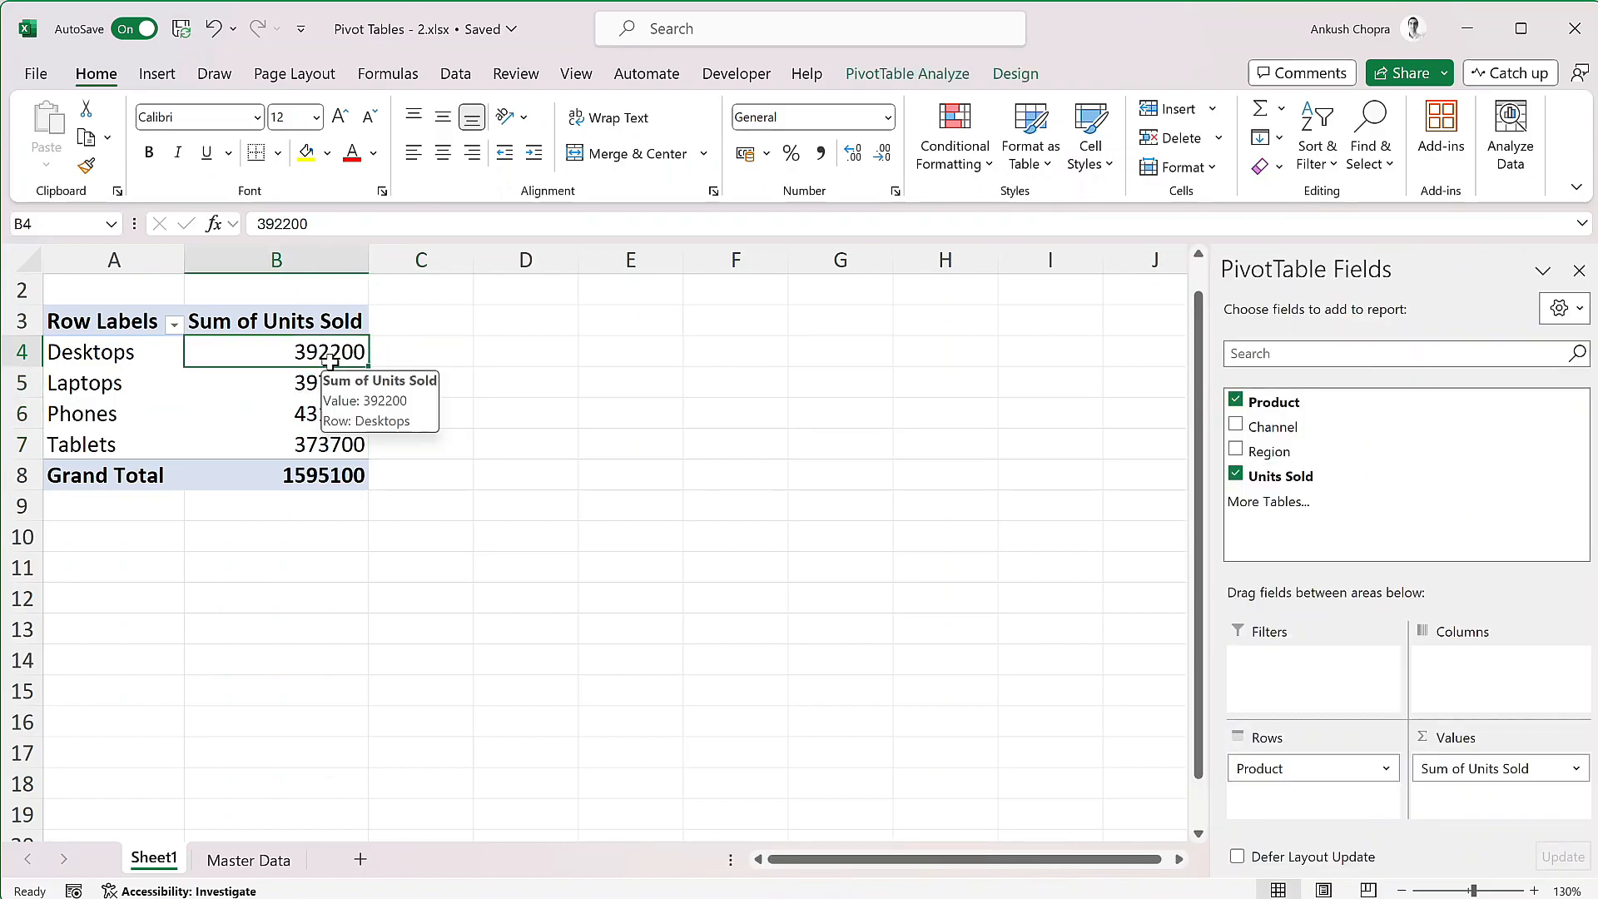
right_click(329, 360)
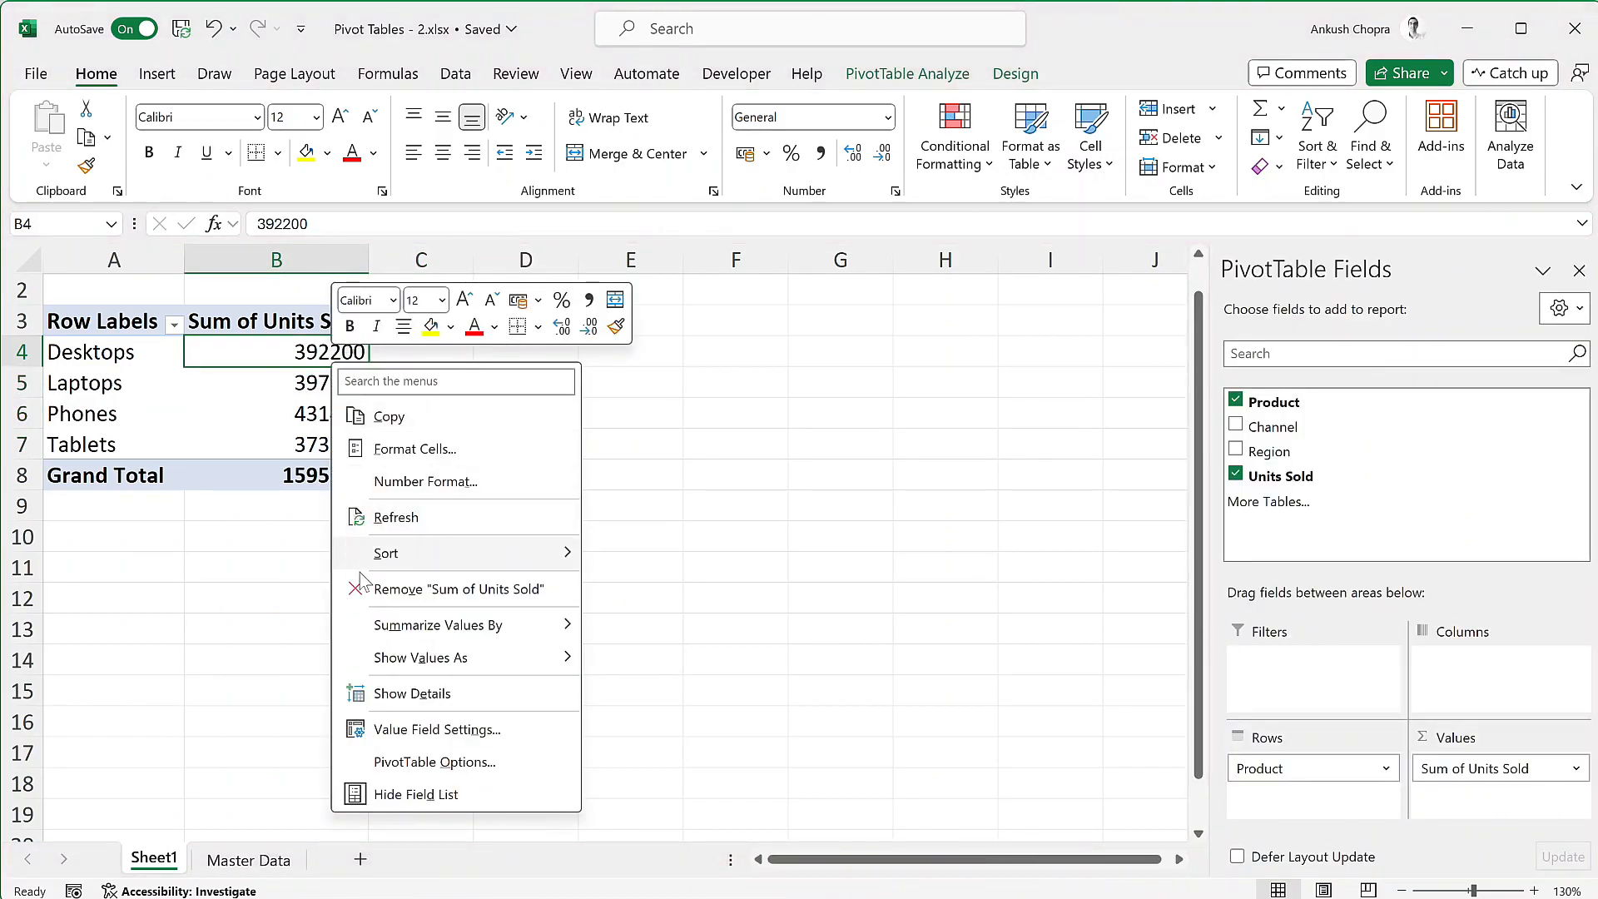
mouse_move(554, 656)
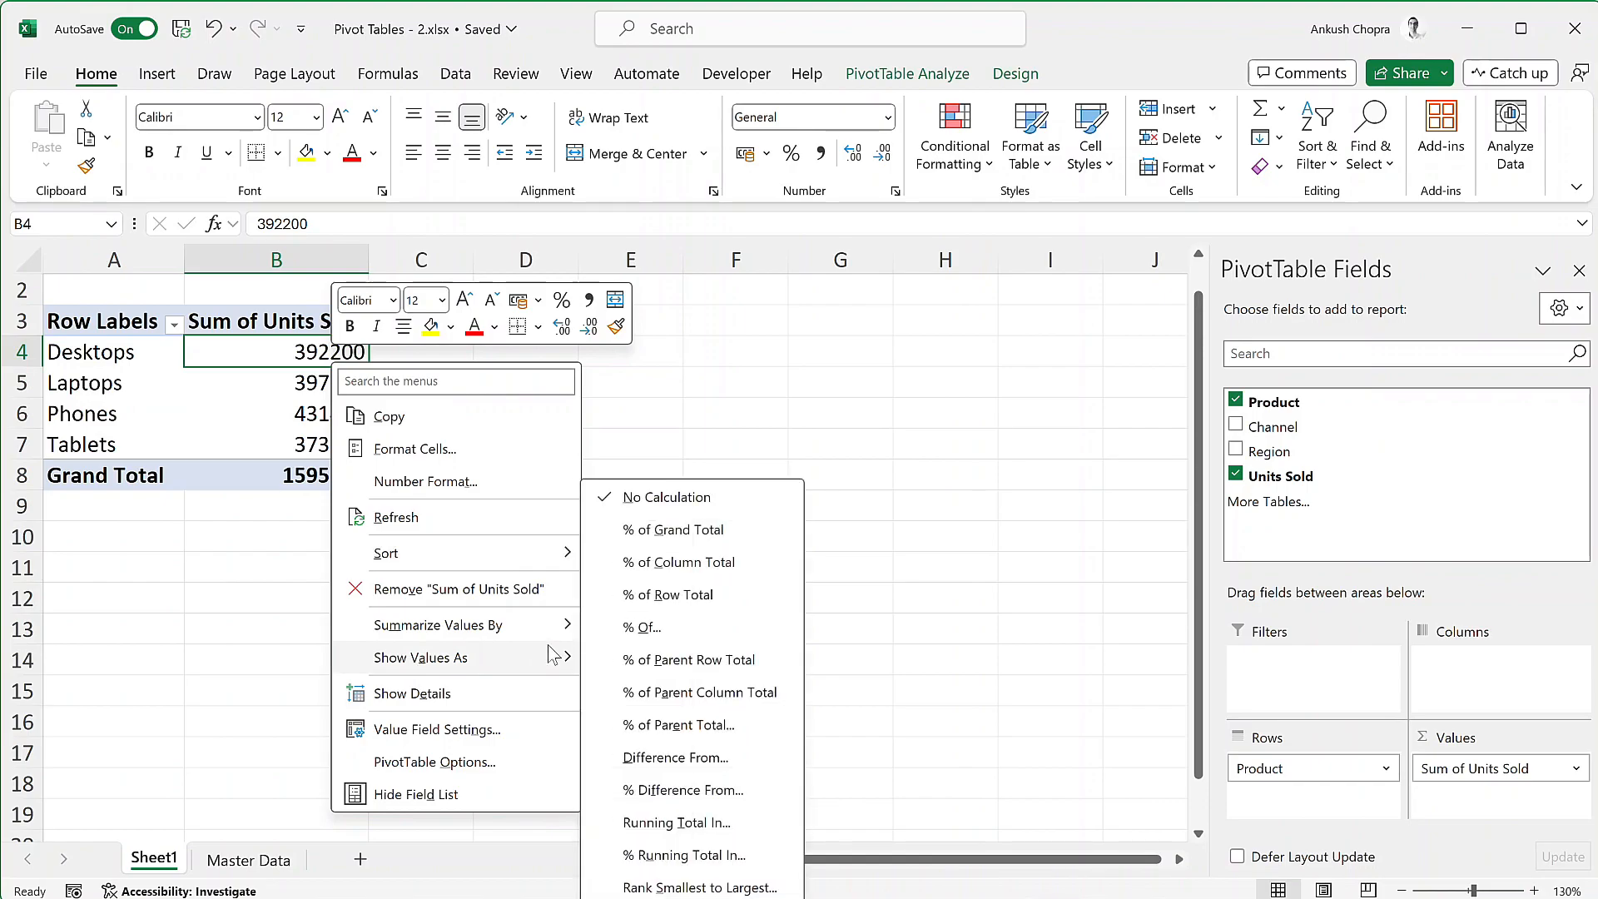
click(781, 561)
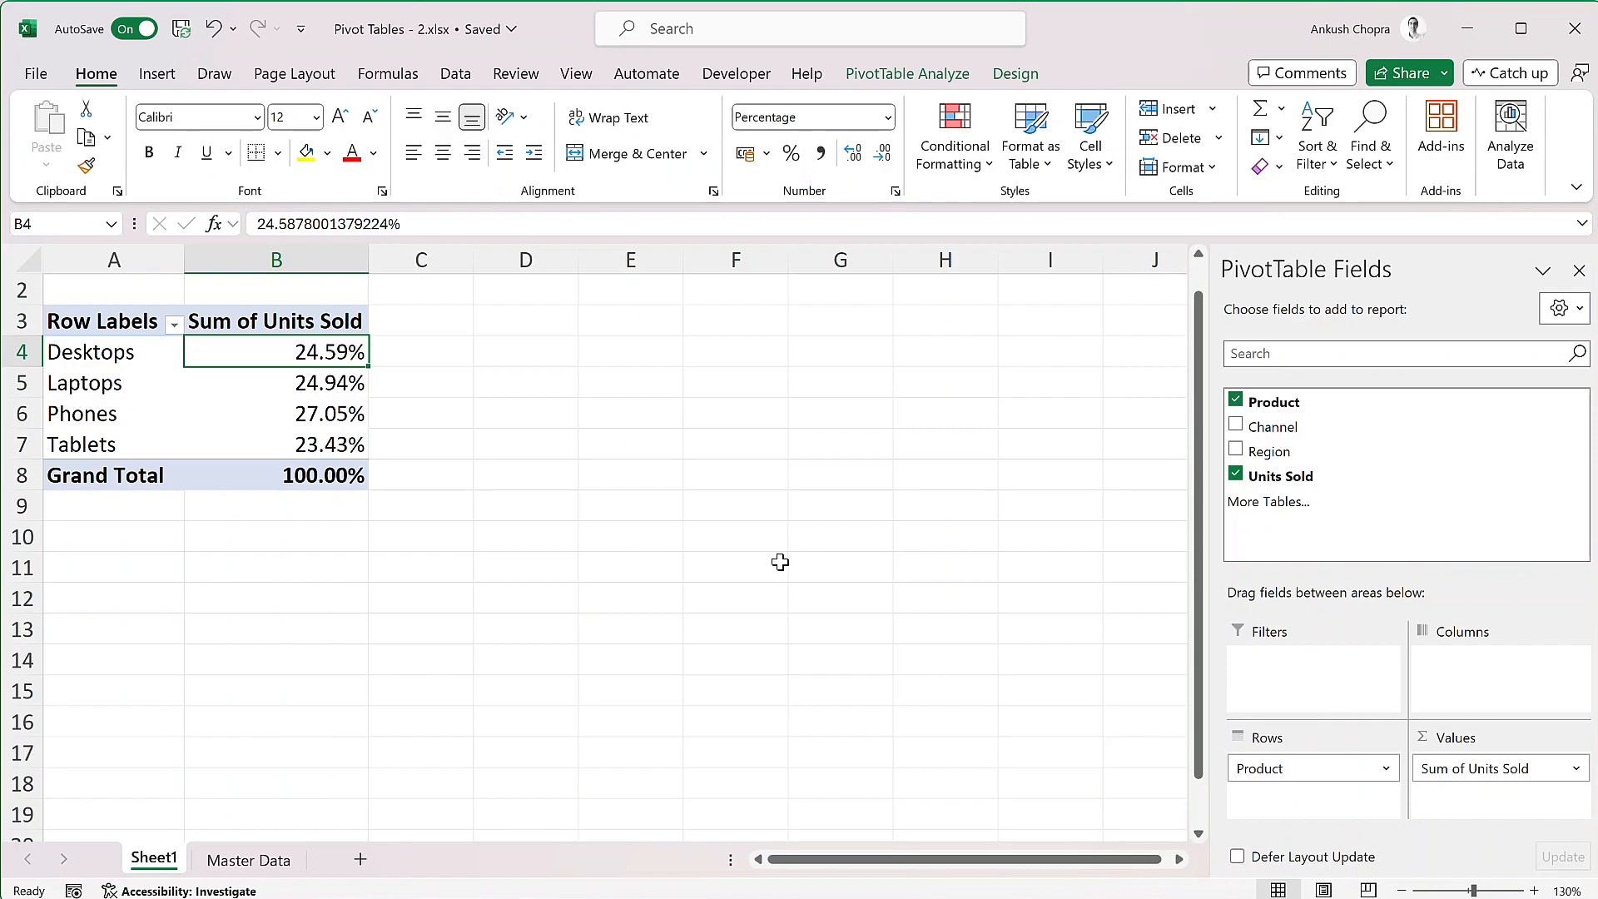
Switch the Sum of Units Sold values back to No Calculation
right_click(344, 388)
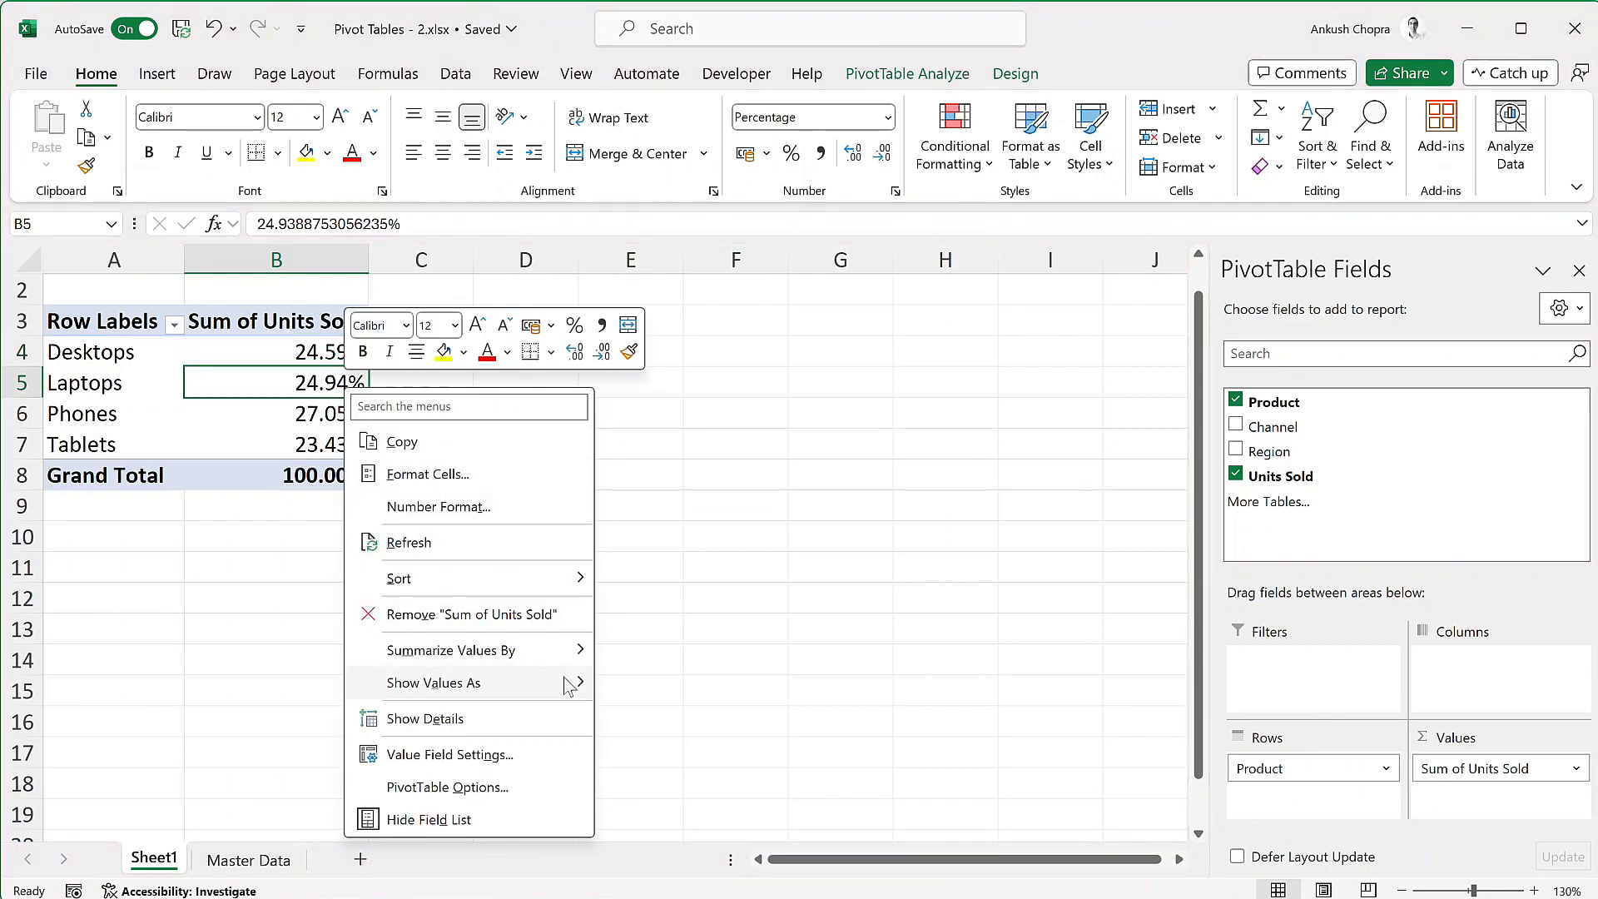
mouse_move(571, 682)
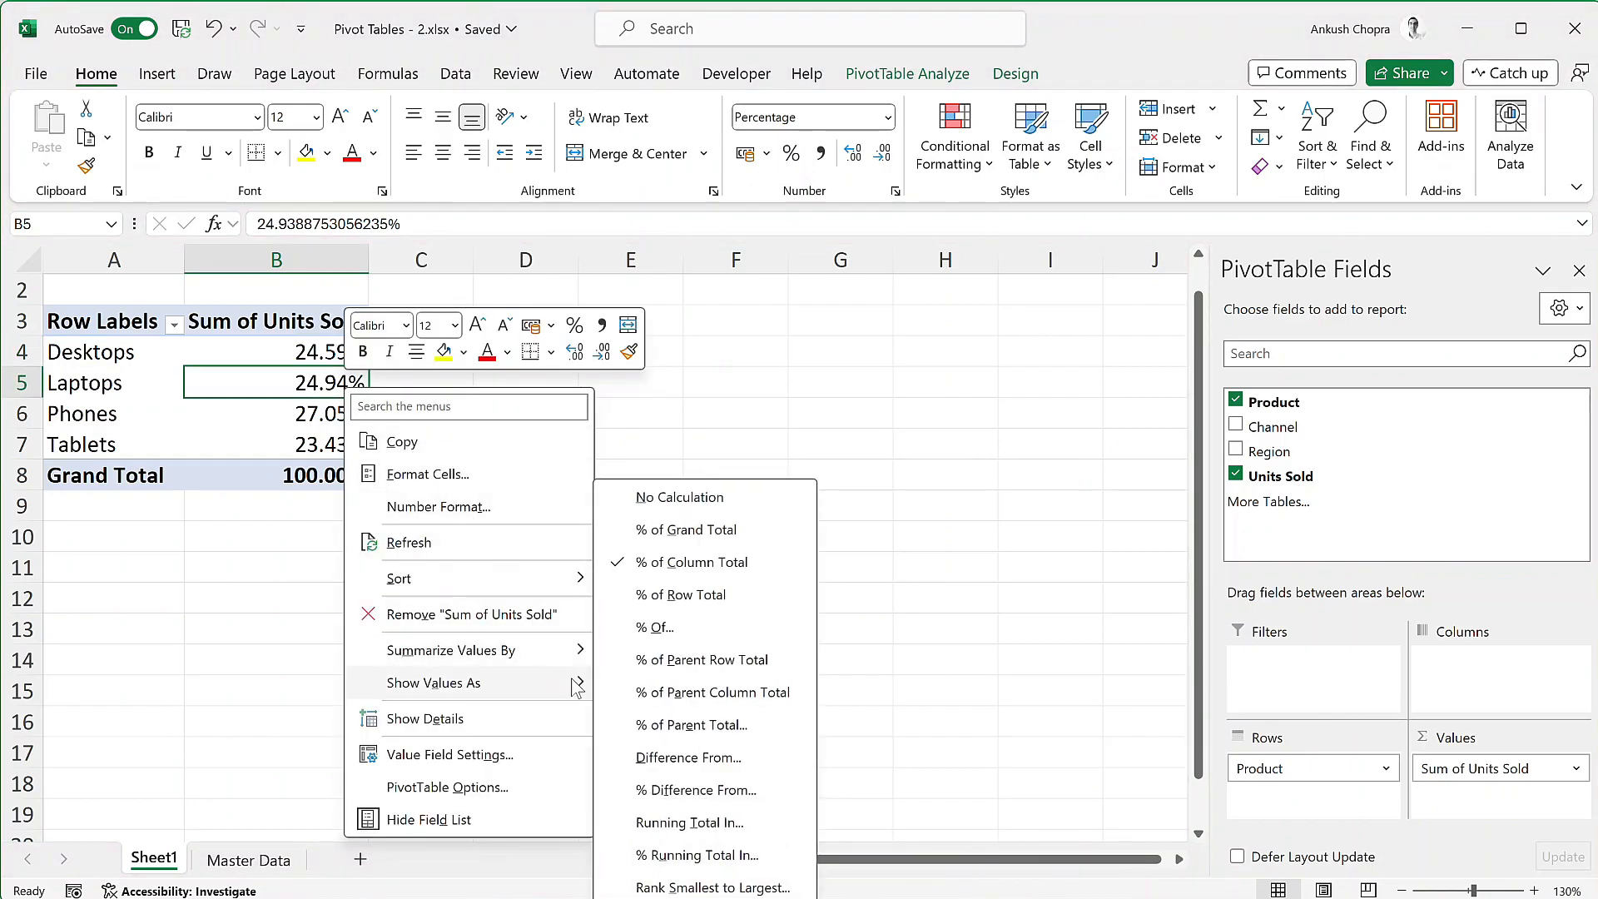
click(691, 498)
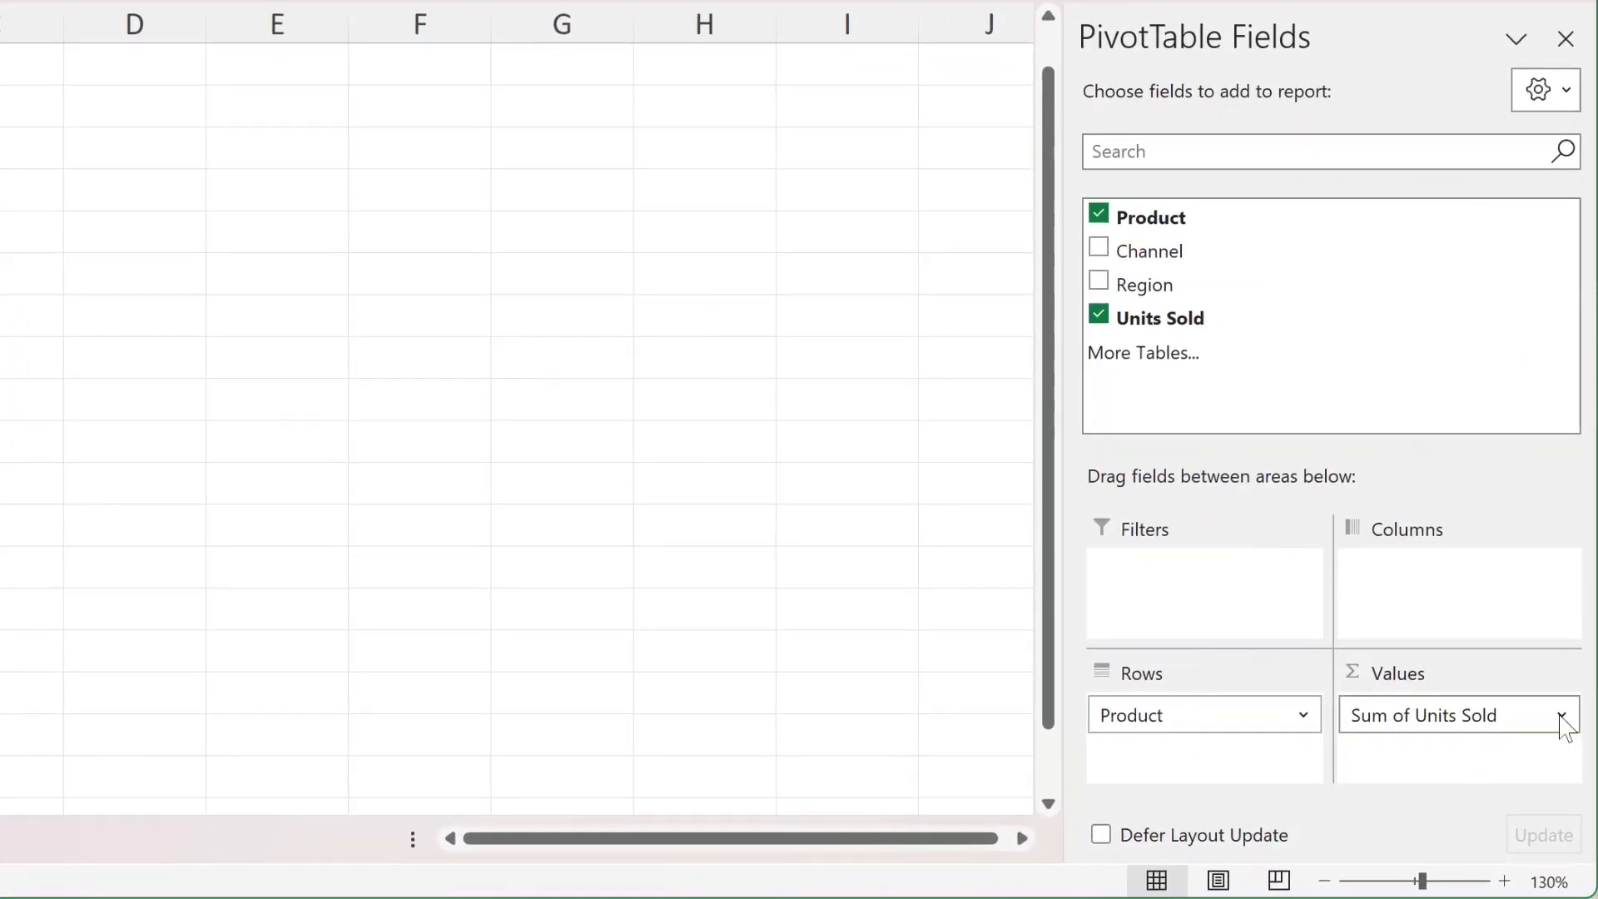
In the value field settings of Sum of Units Sold, show the values as % of Column Total
click(1561, 716)
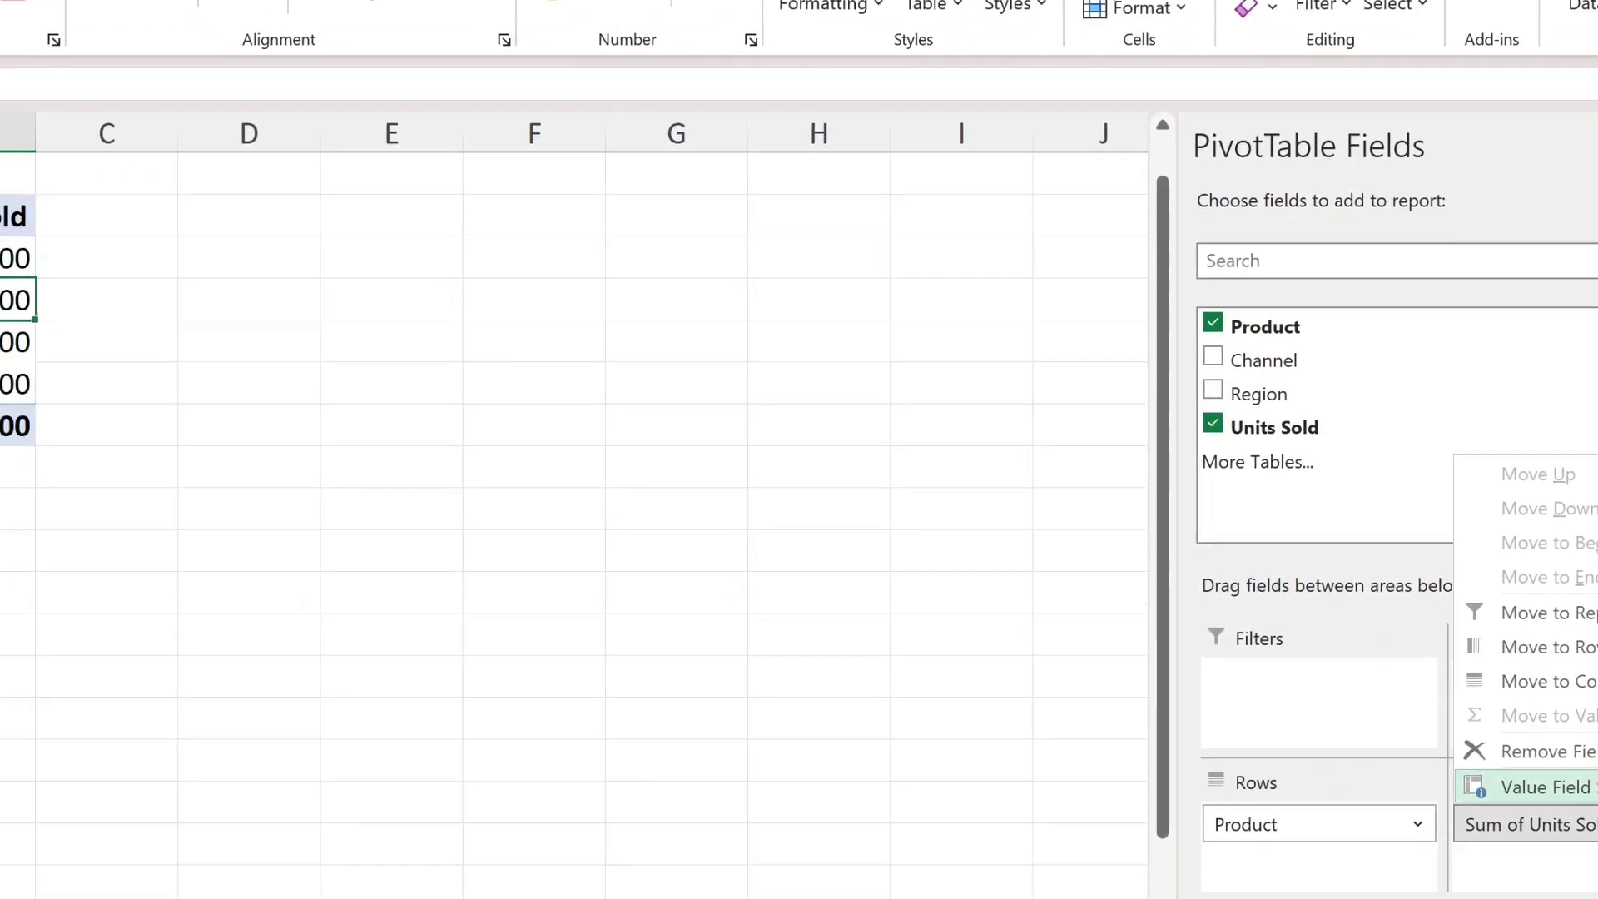
click(1571, 683)
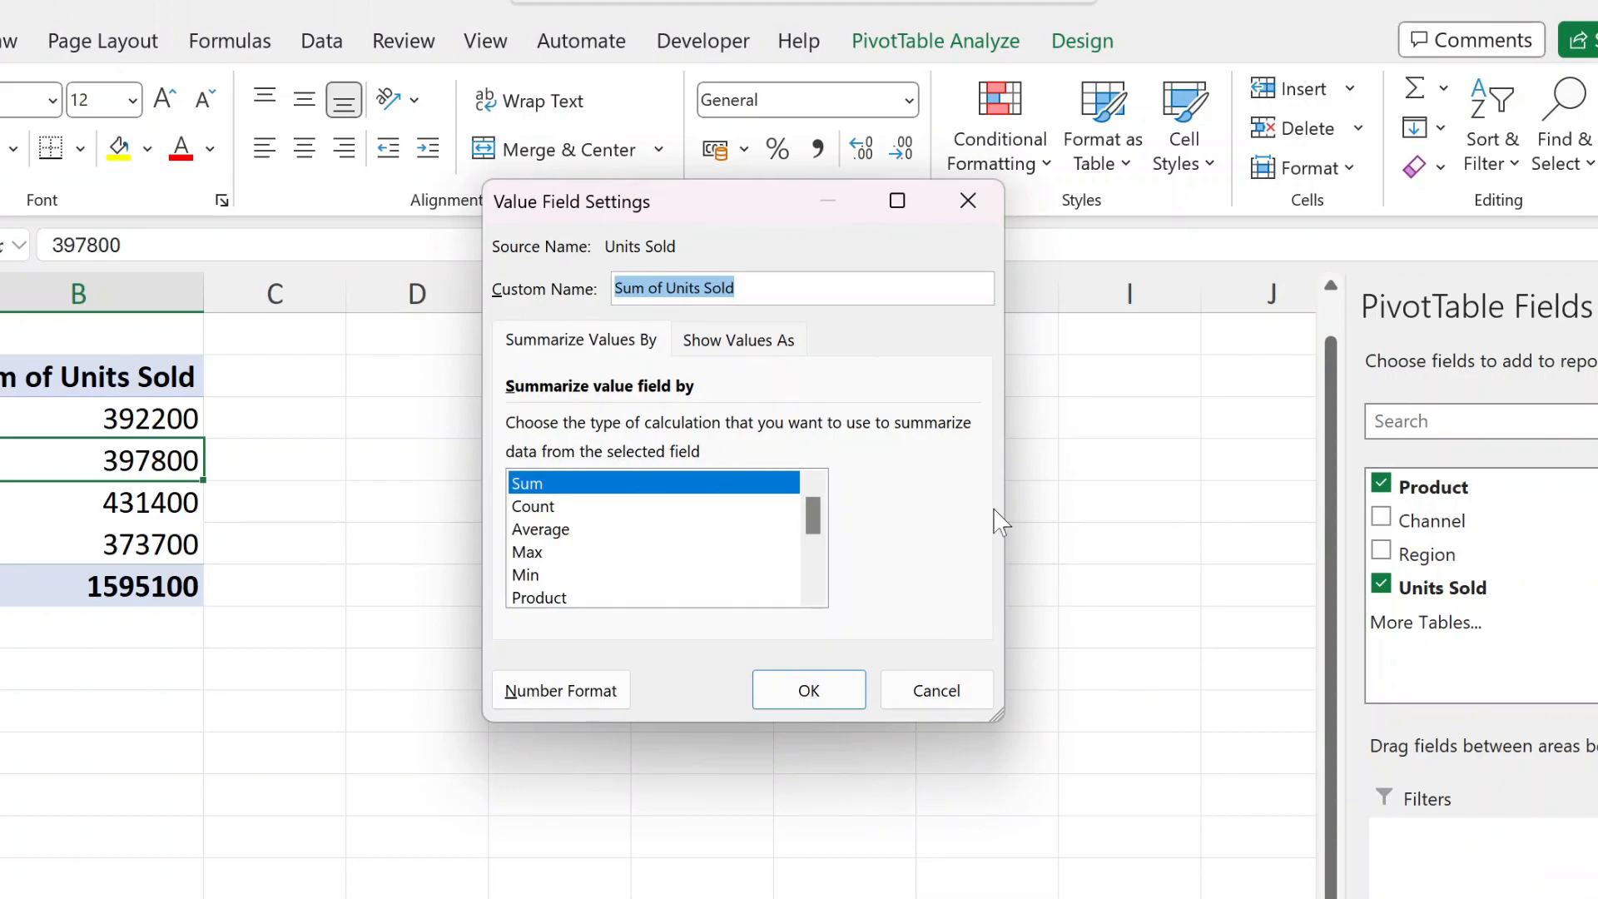
click(778, 343)
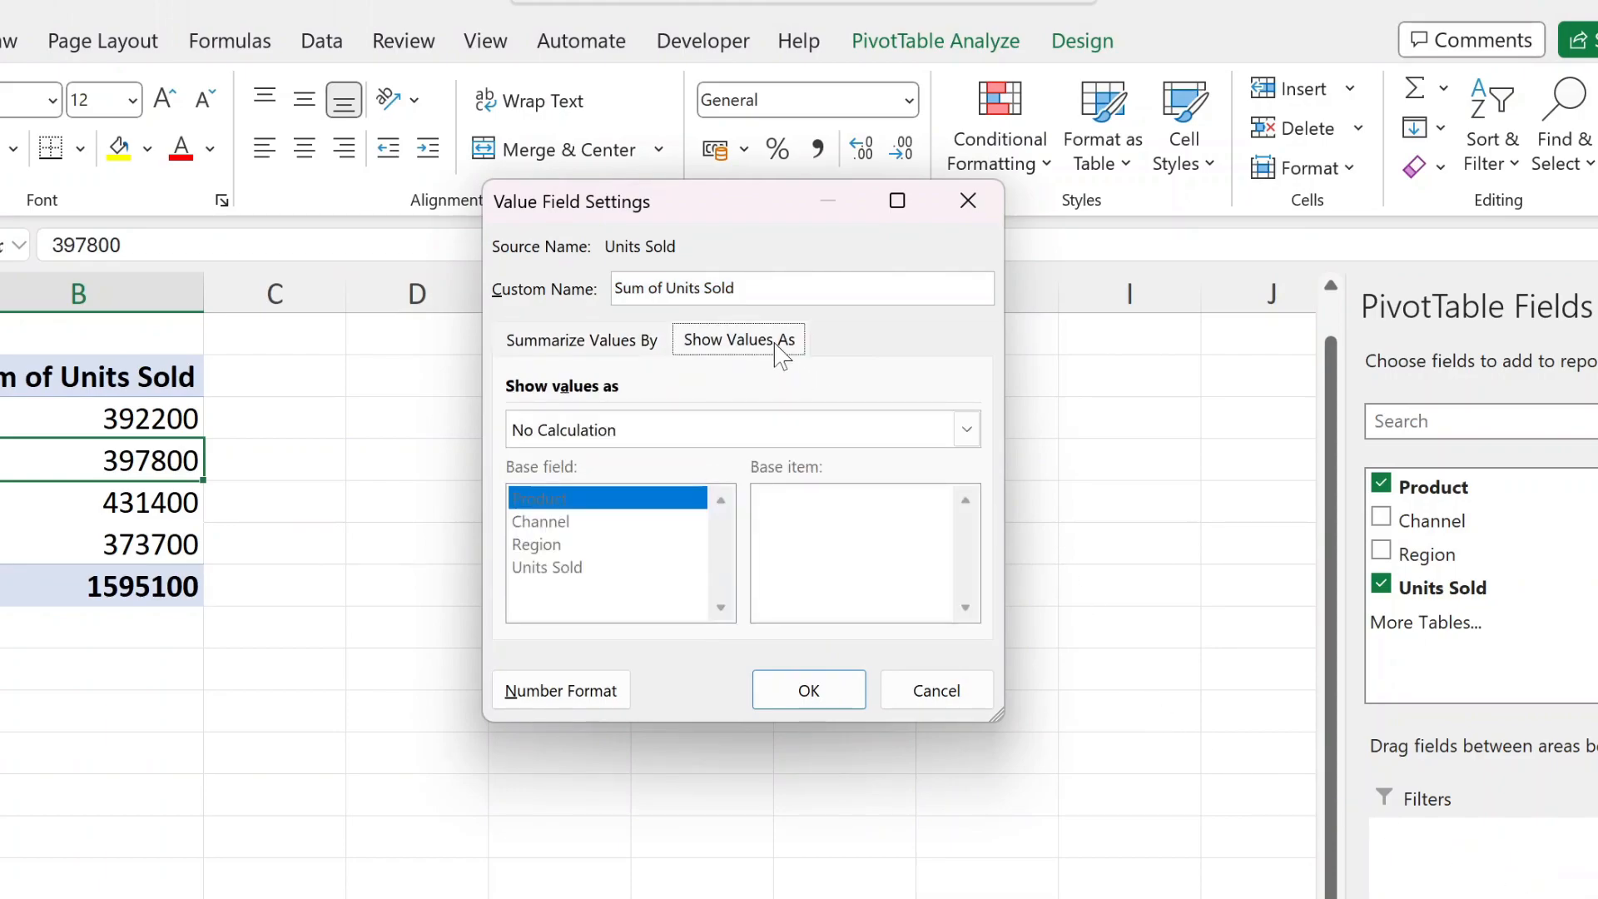
click(775, 436)
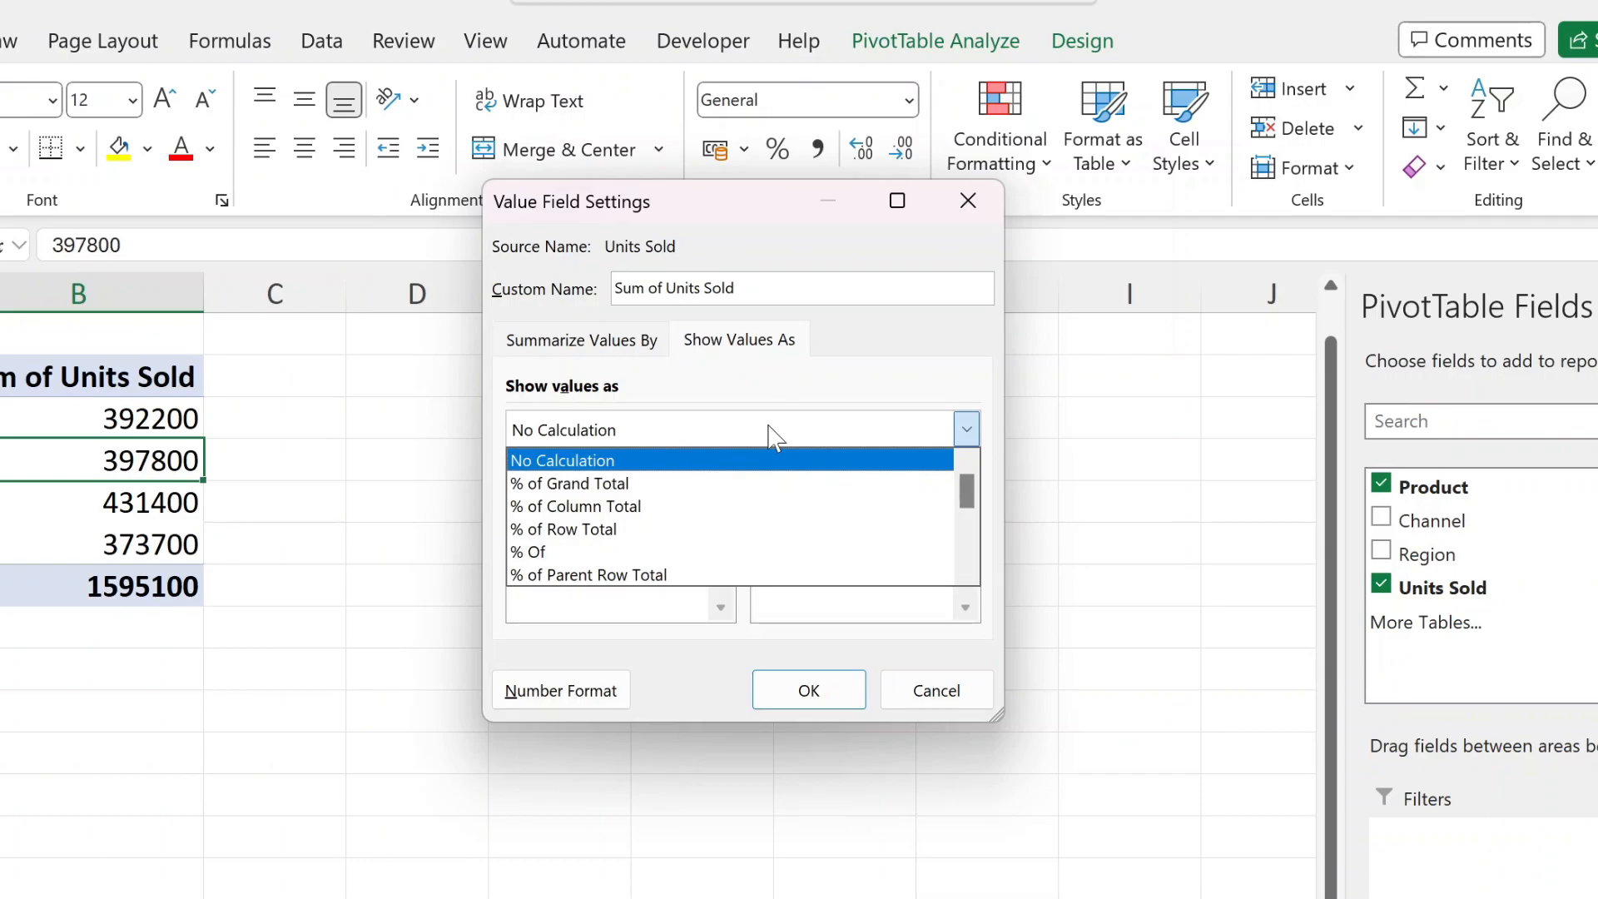
click(824, 507)
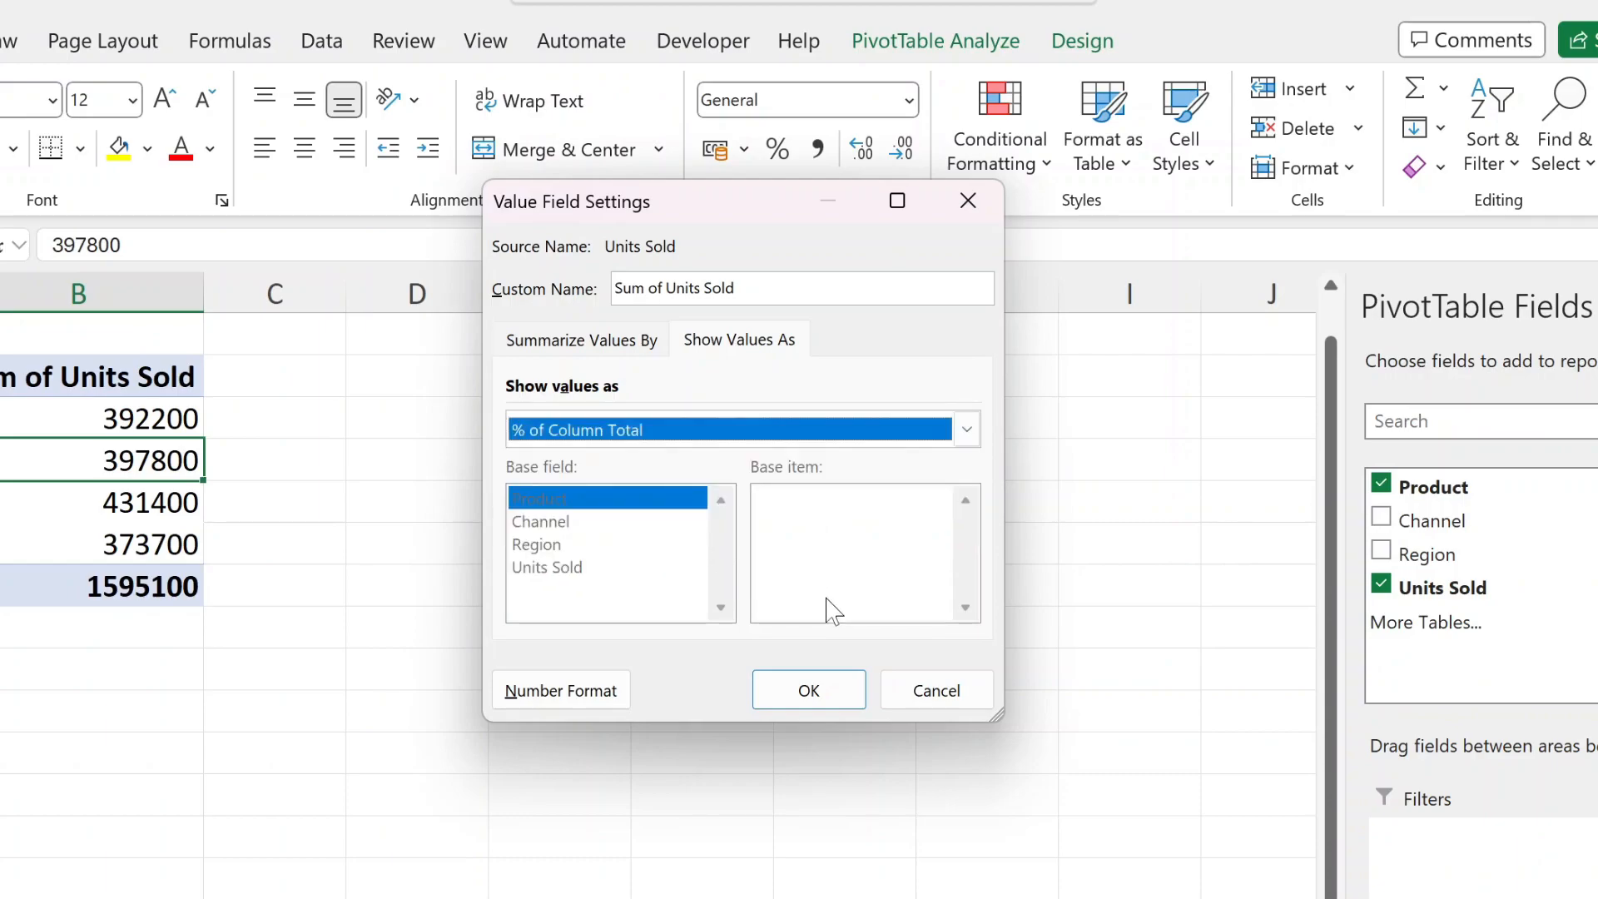
click(842, 693)
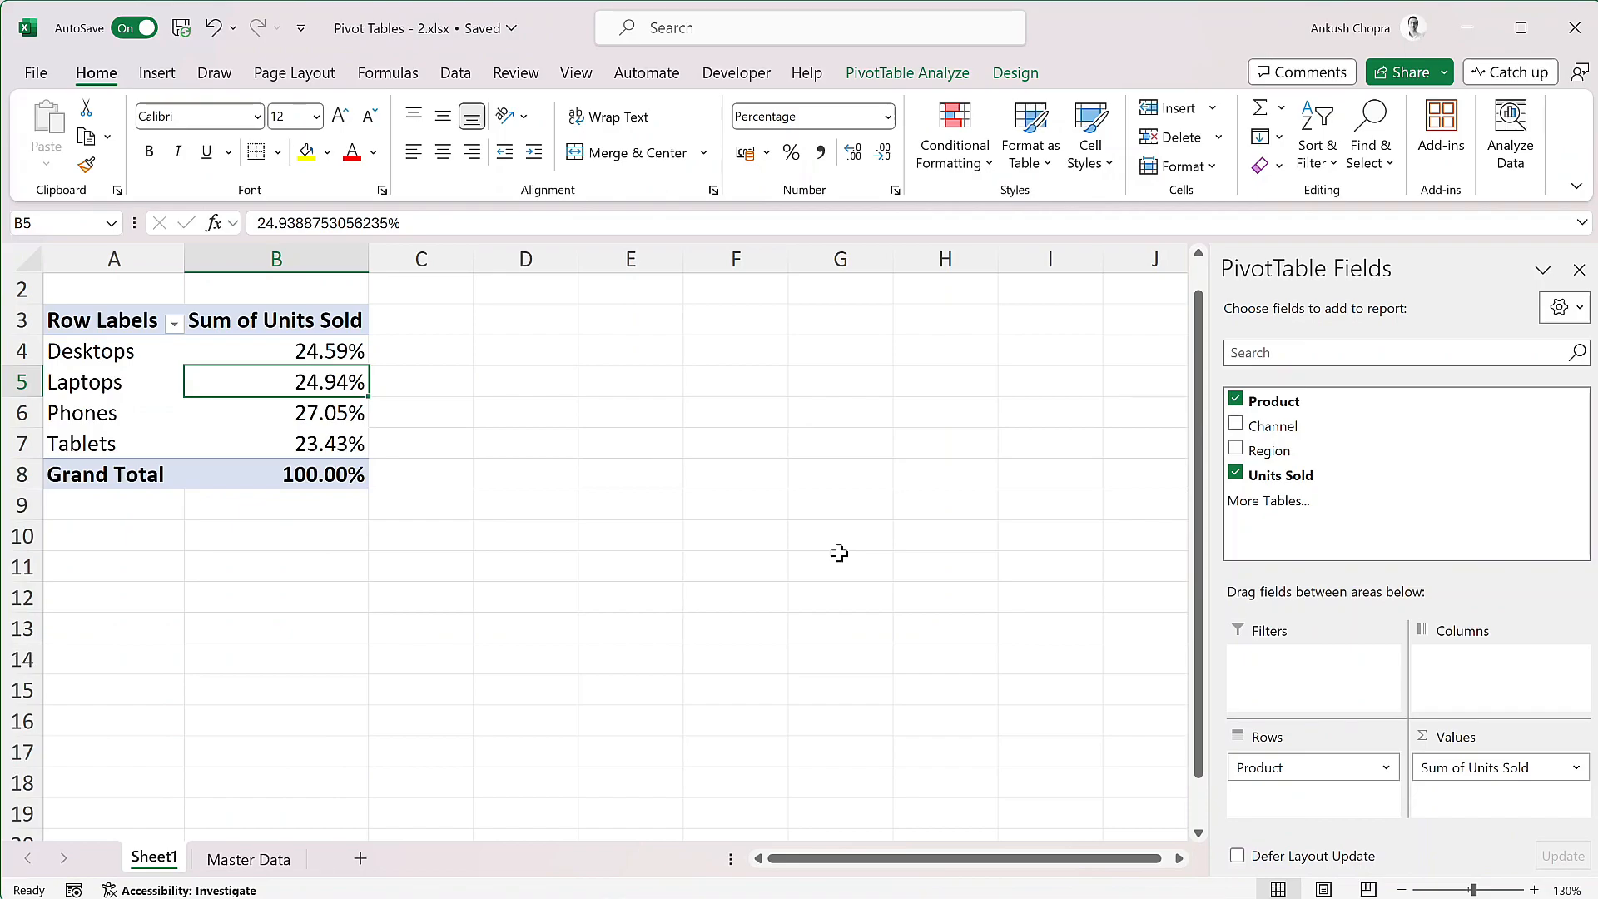
In the value field settings of Sum of Units Sold, set the values to show with No Calculation
click(1571, 767)
click(1560, 736)
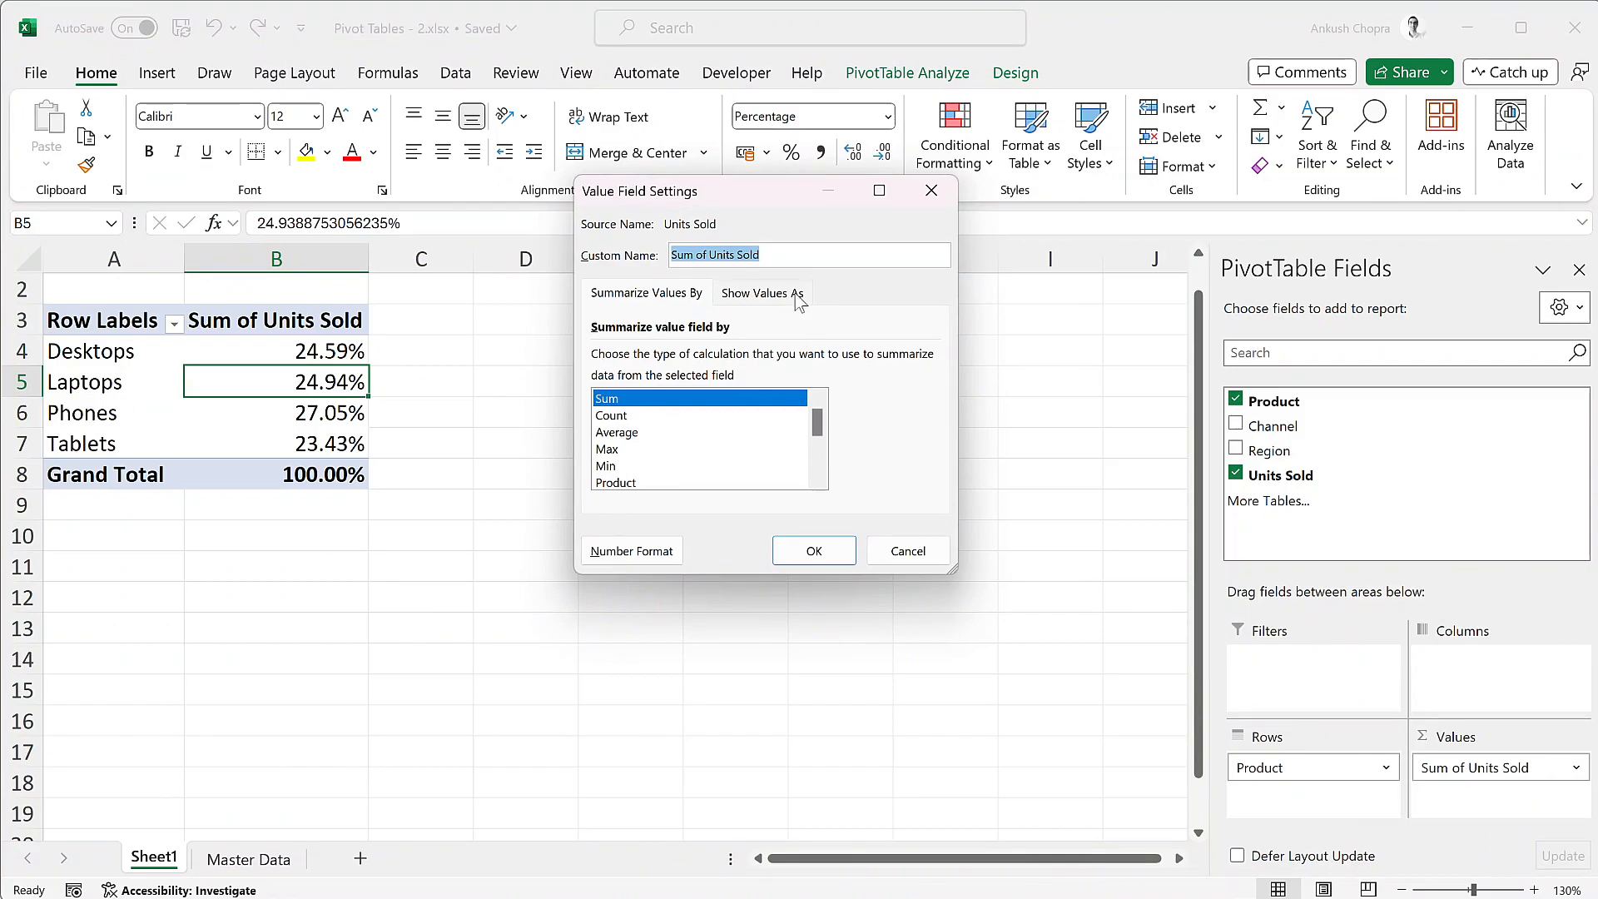
click(797, 300)
click(759, 364)
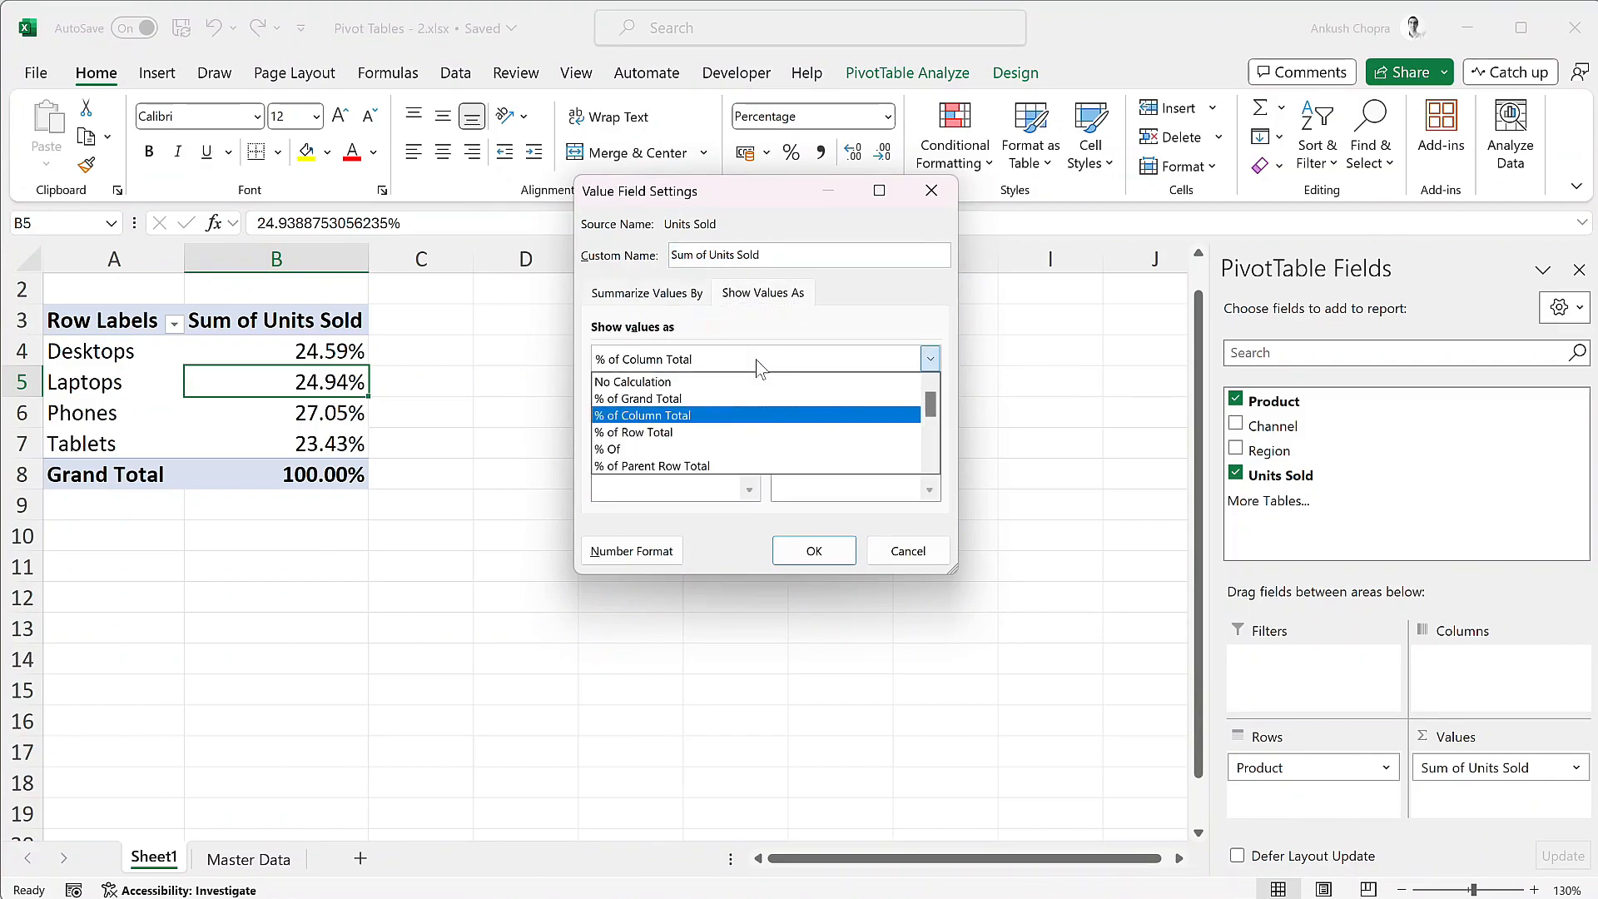
click(688, 386)
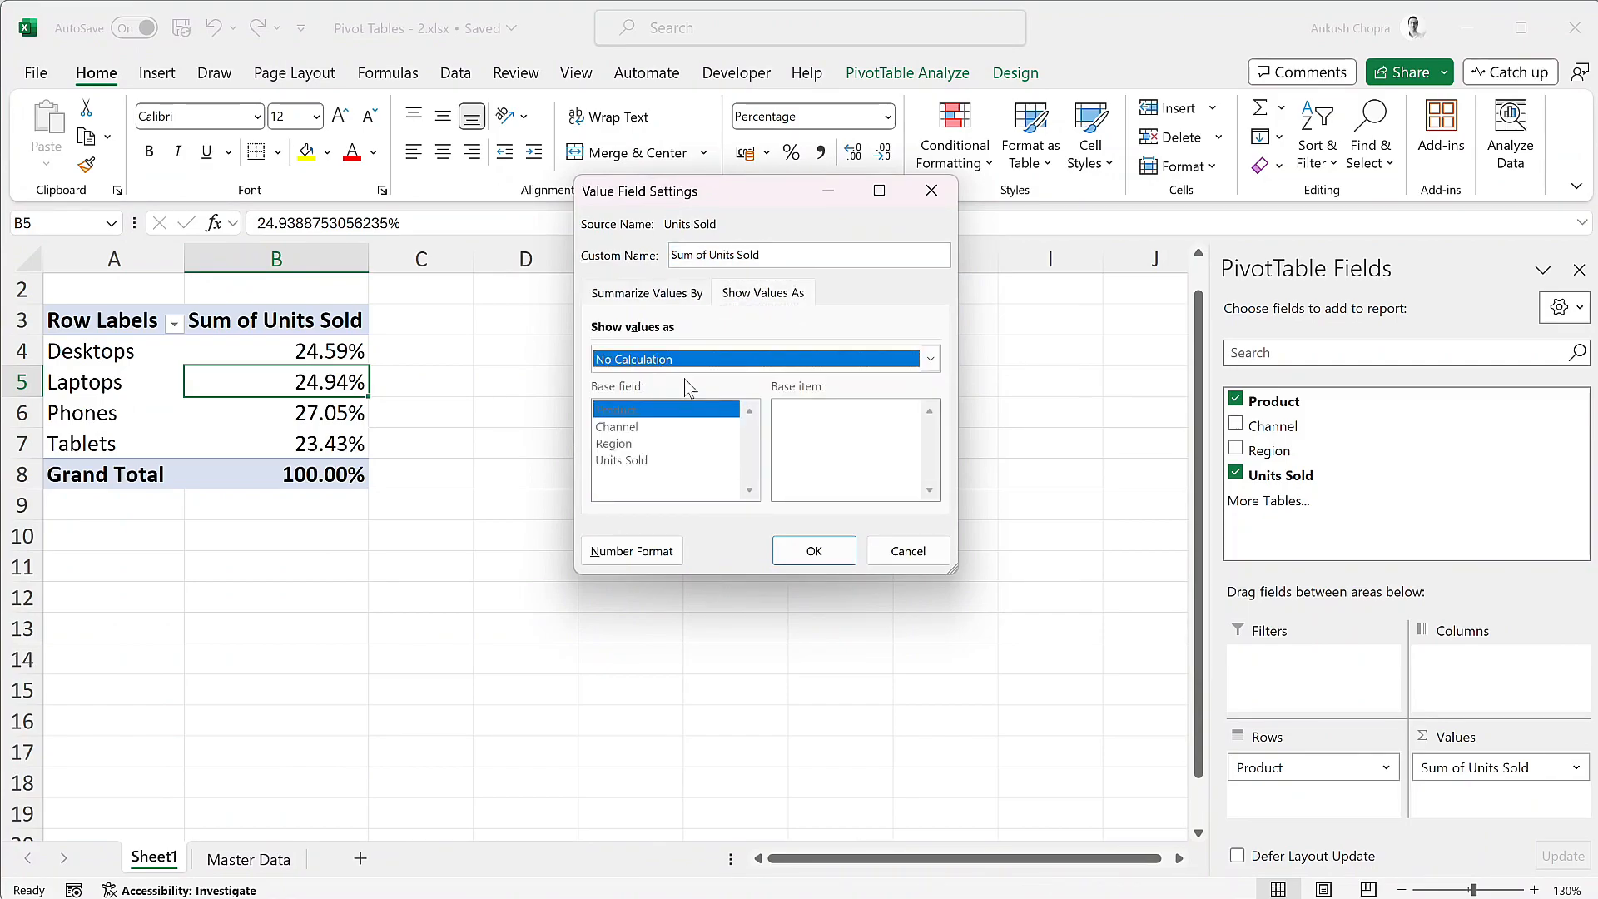
click(812, 551)
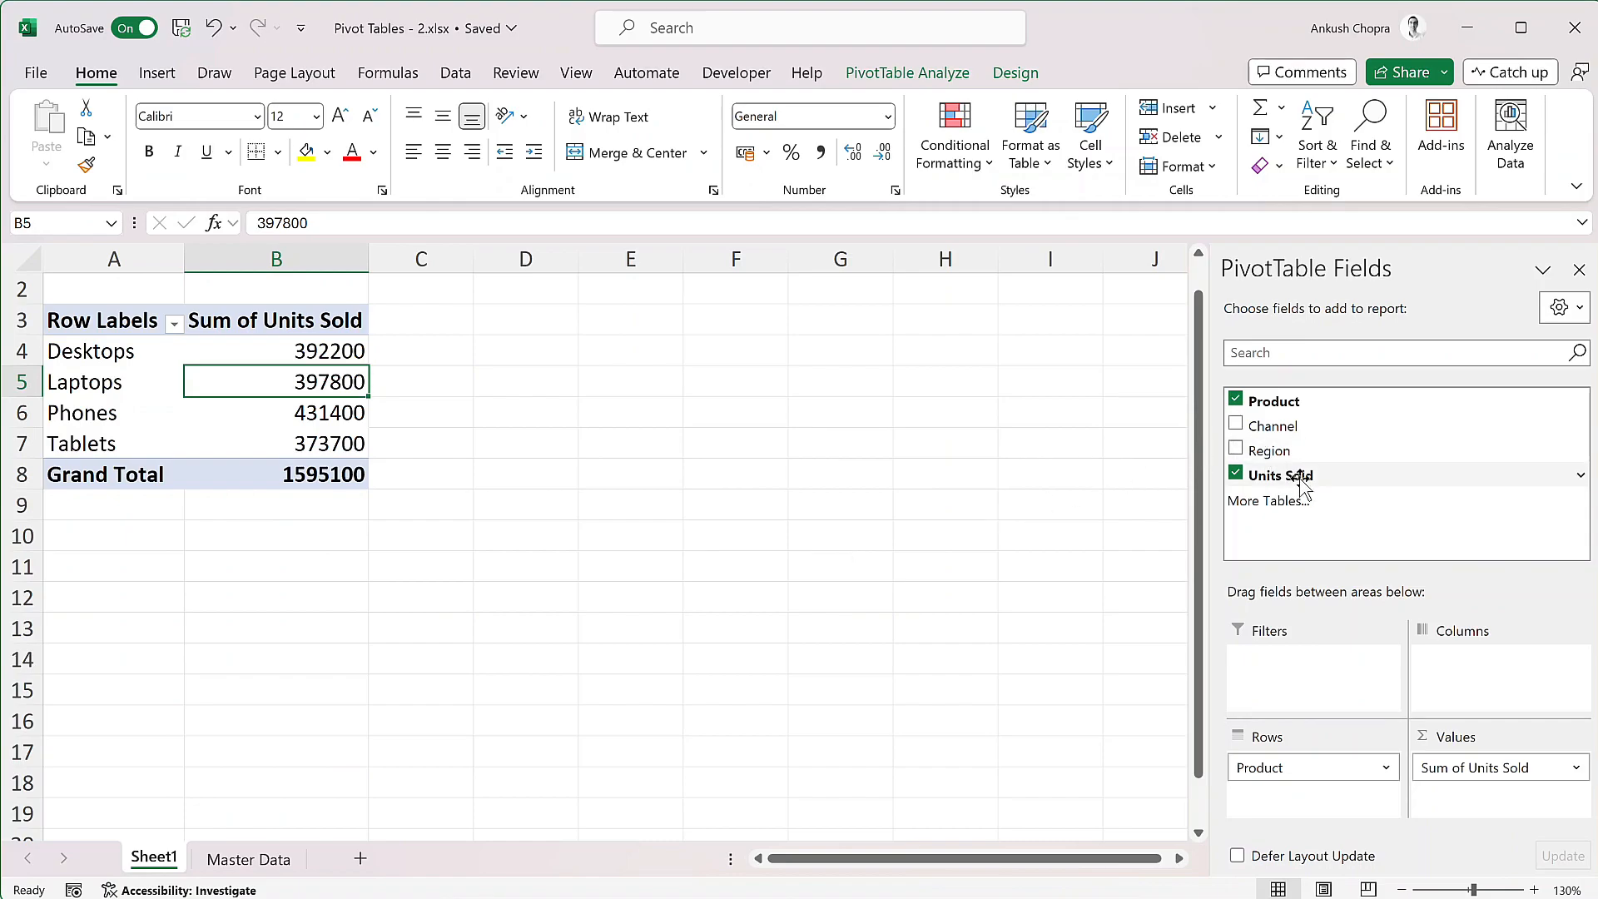
Add Units Sold to the Values area a second time and show this second column as % of Column Total
drag(1303, 477, 1481, 795)
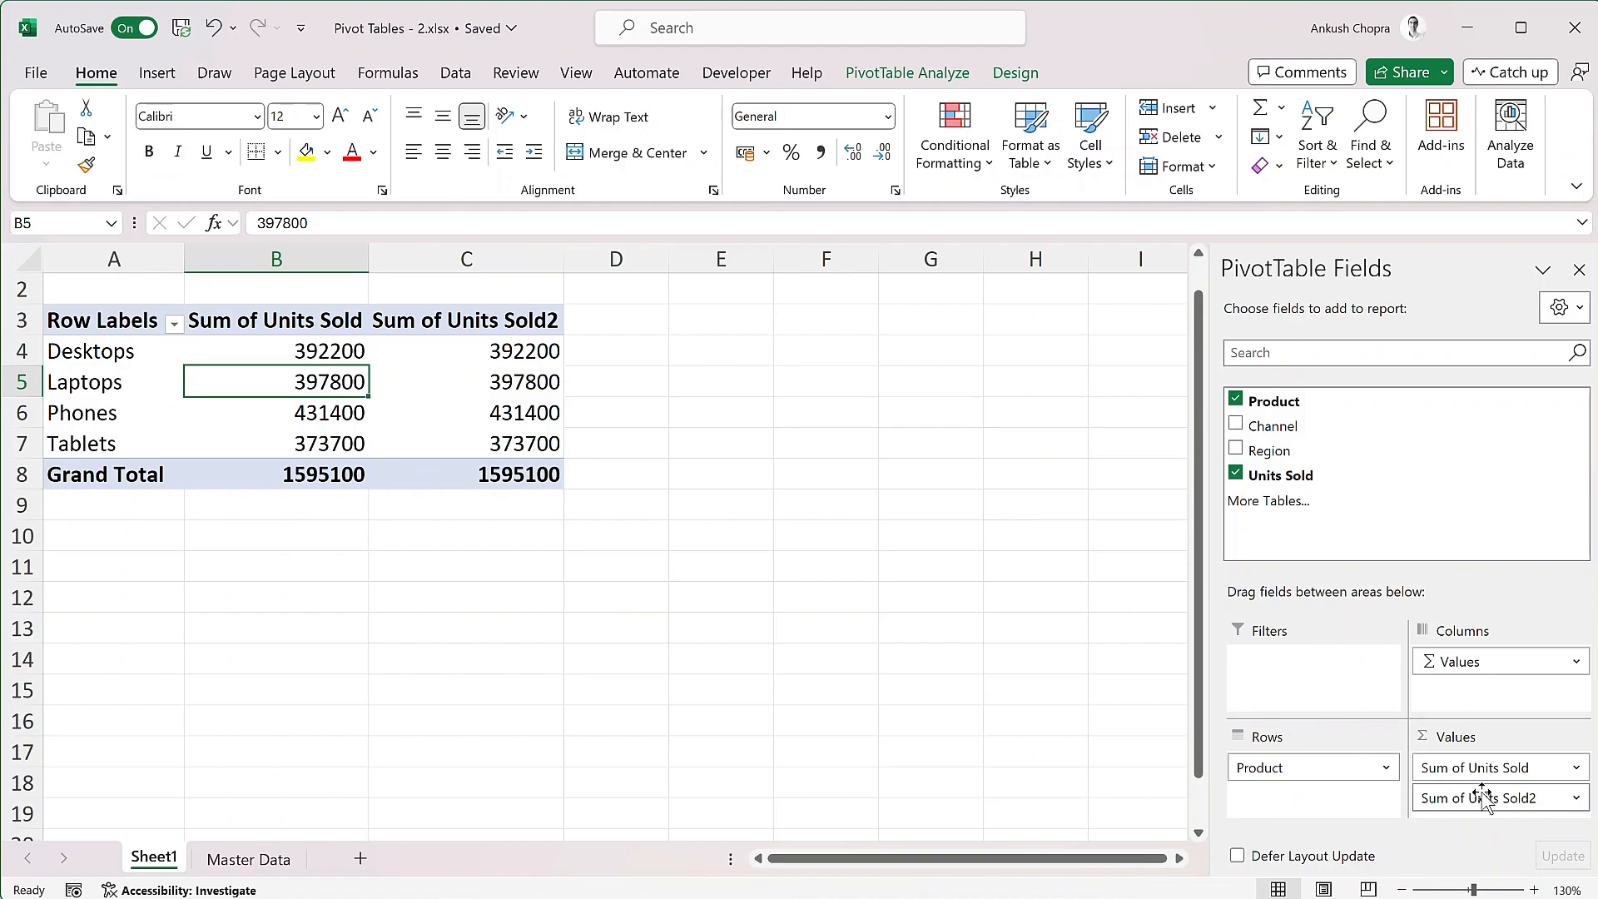
right_click(518, 377)
mouse_move(751, 658)
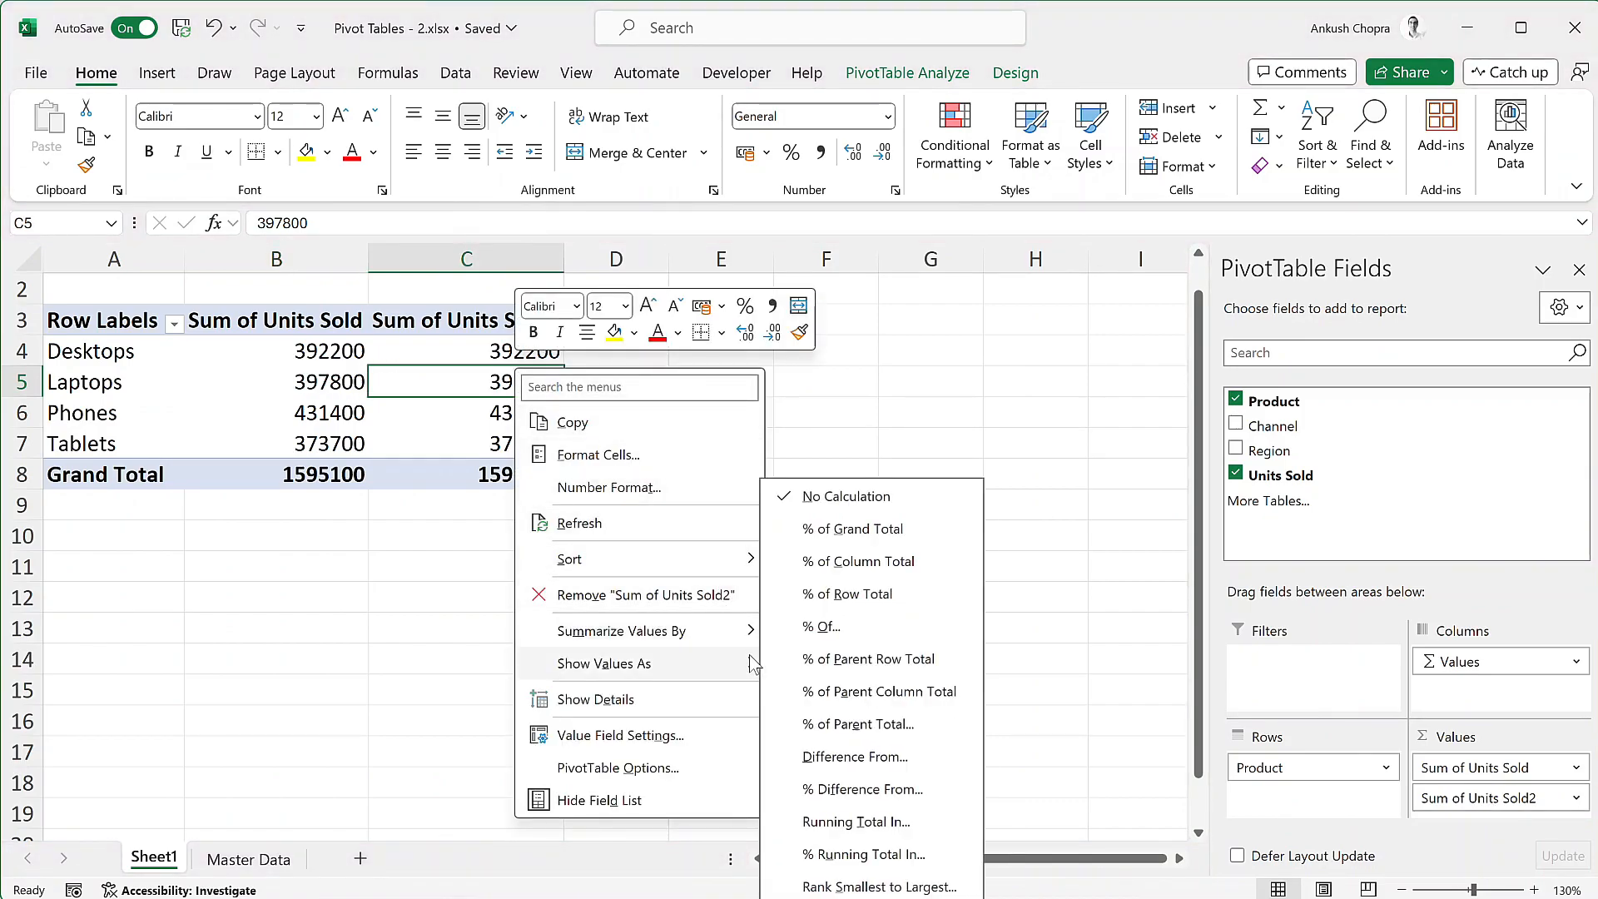
click(905, 563)
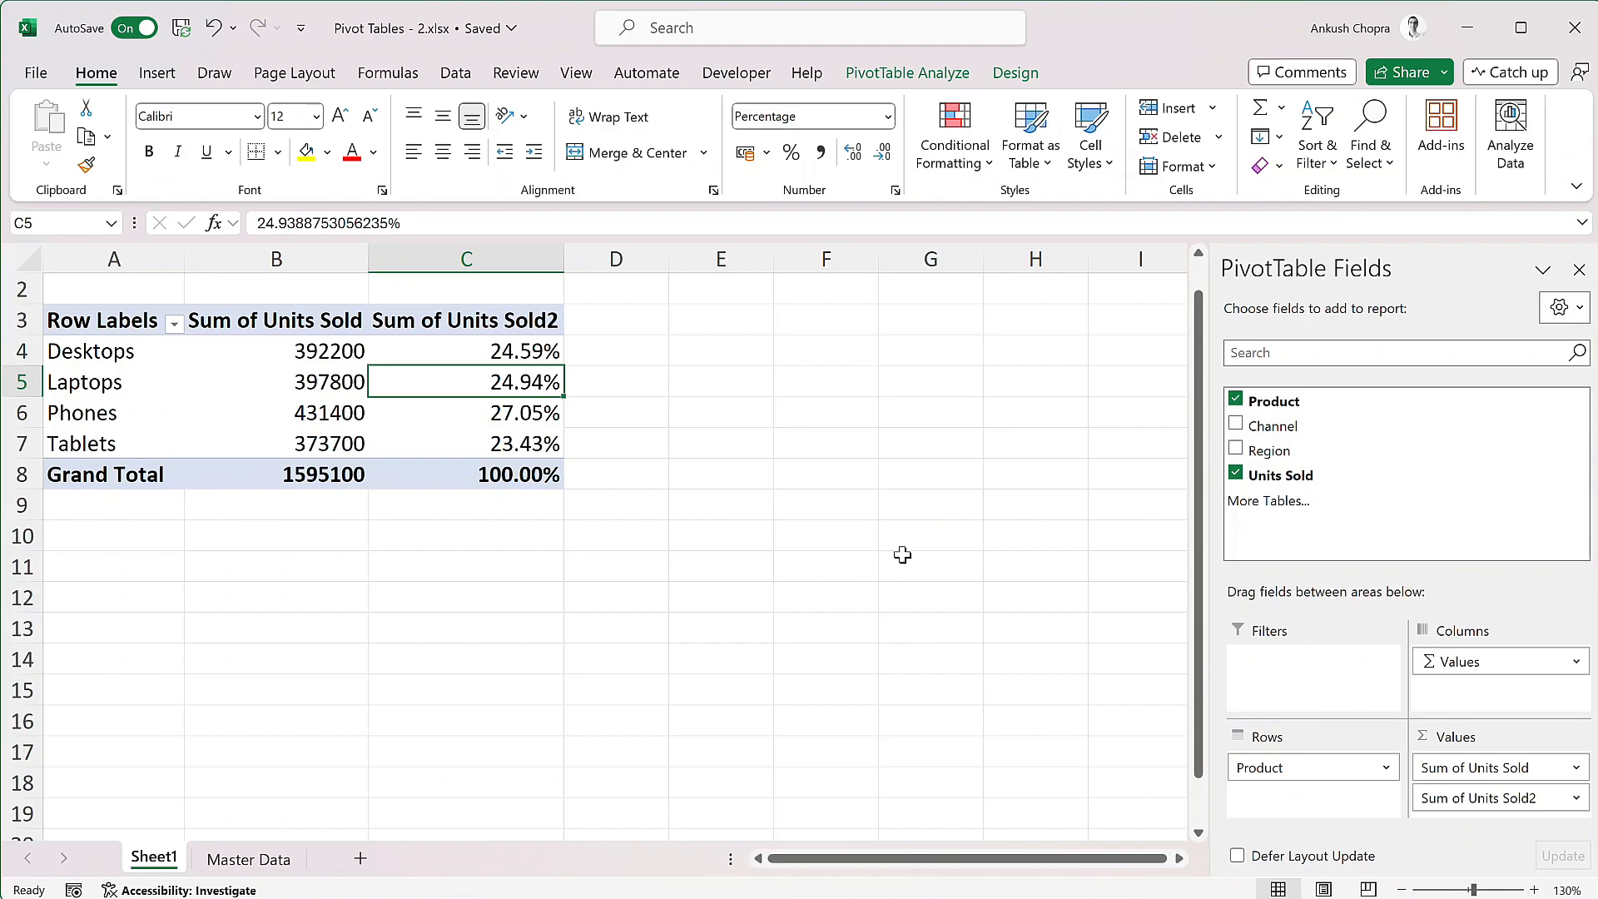
Remove Sum of Units Sold2 from the PivotTable values and add the Region field to the Columns area
click(1577, 799)
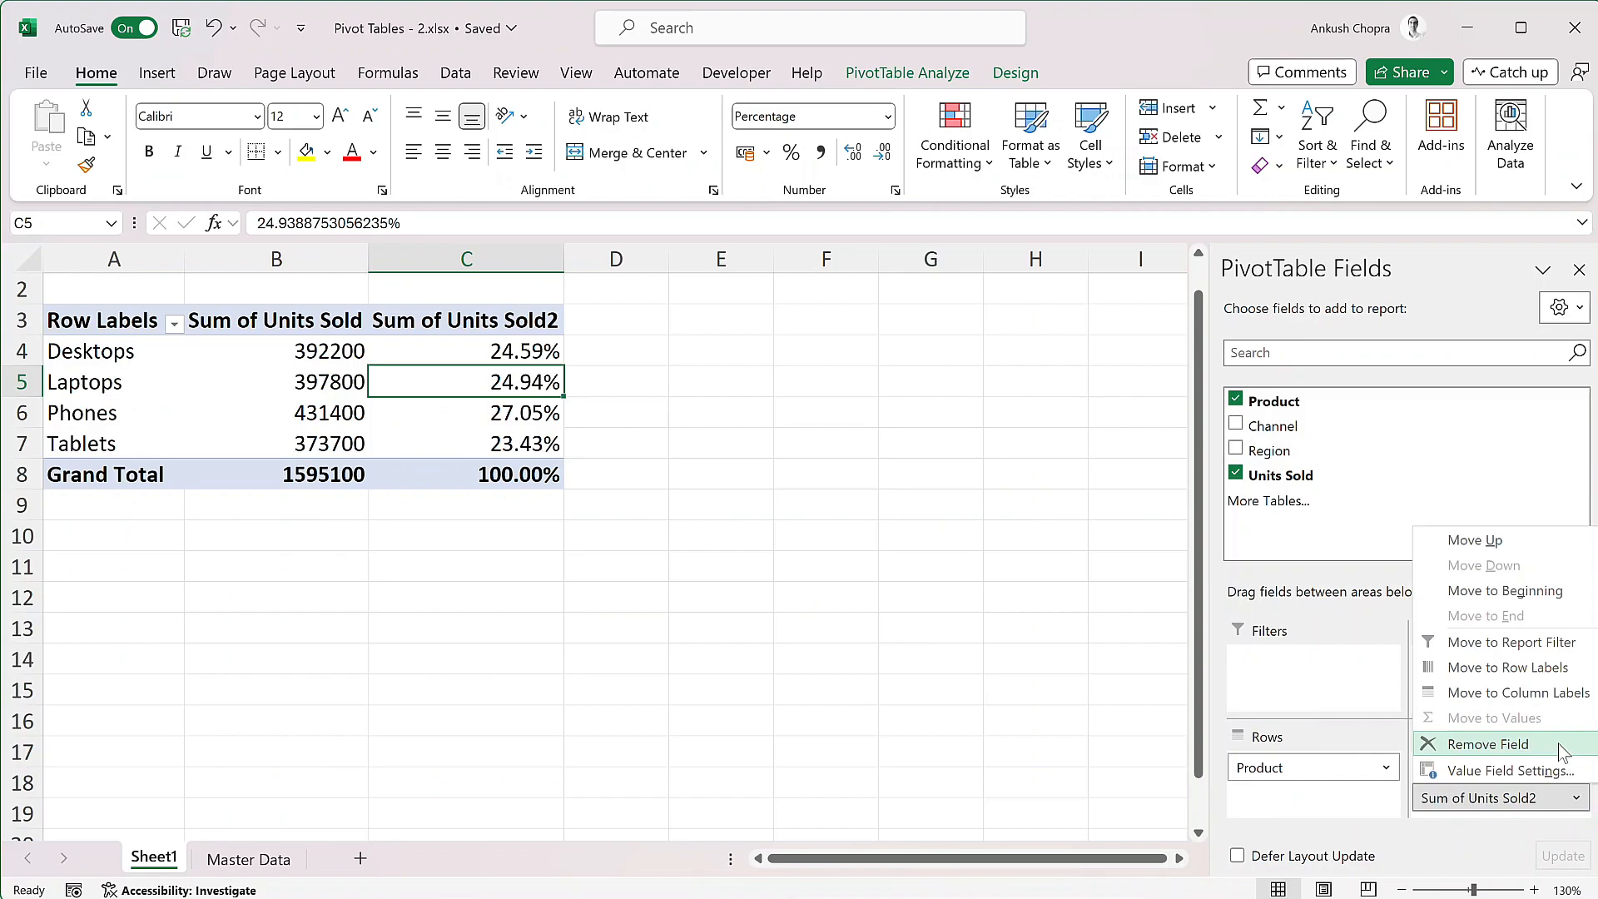
click(1488, 744)
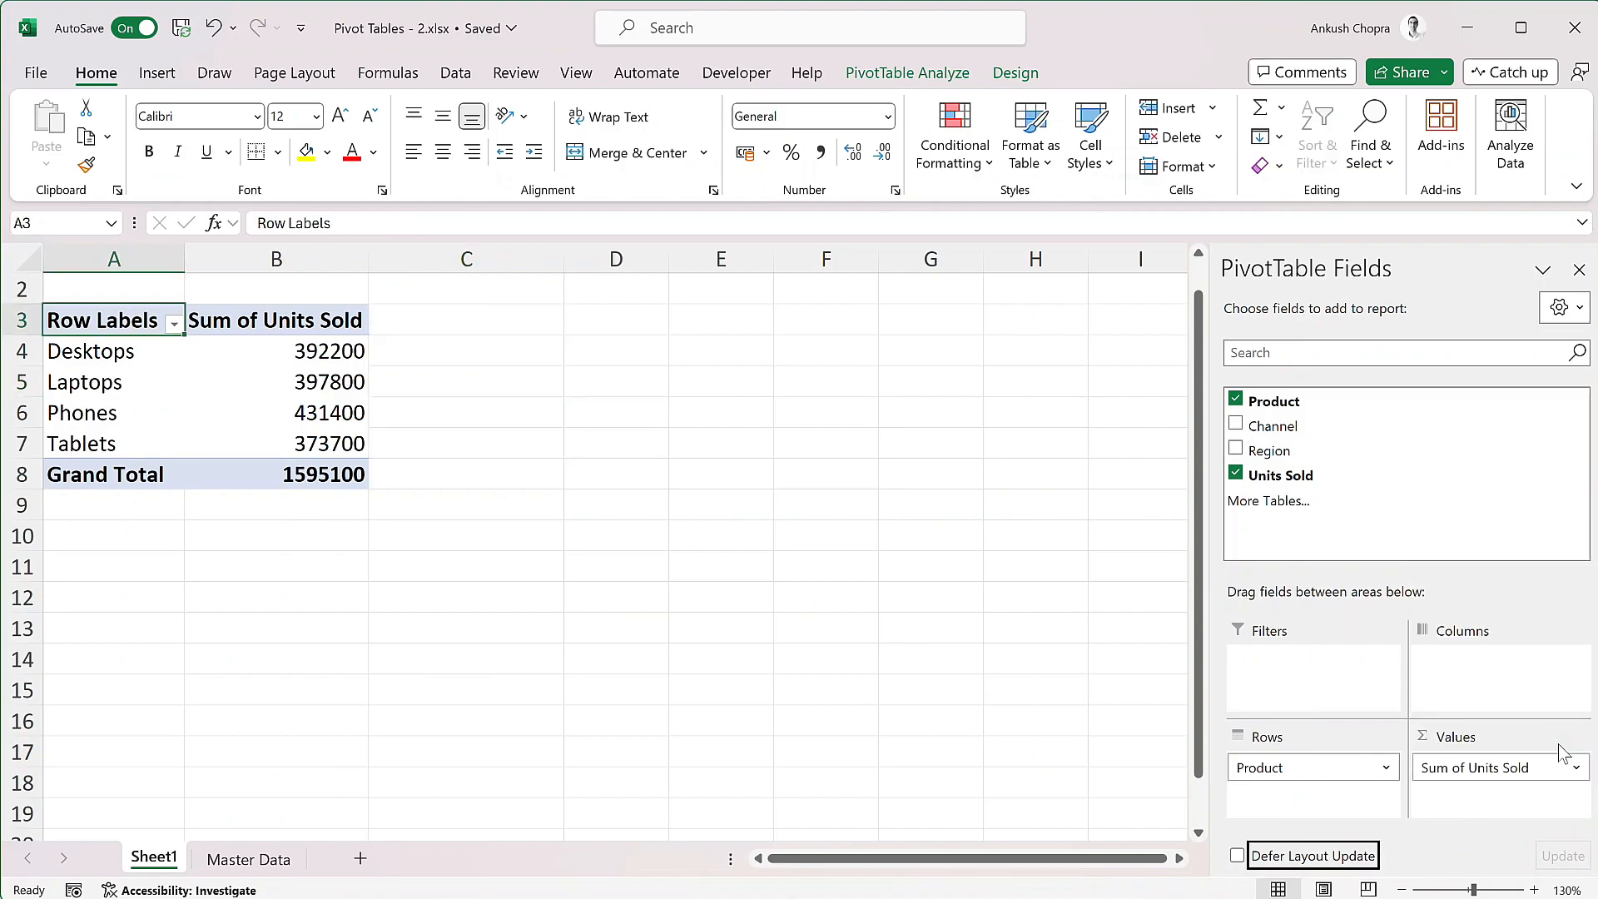
drag(1303, 450, 1490, 663)
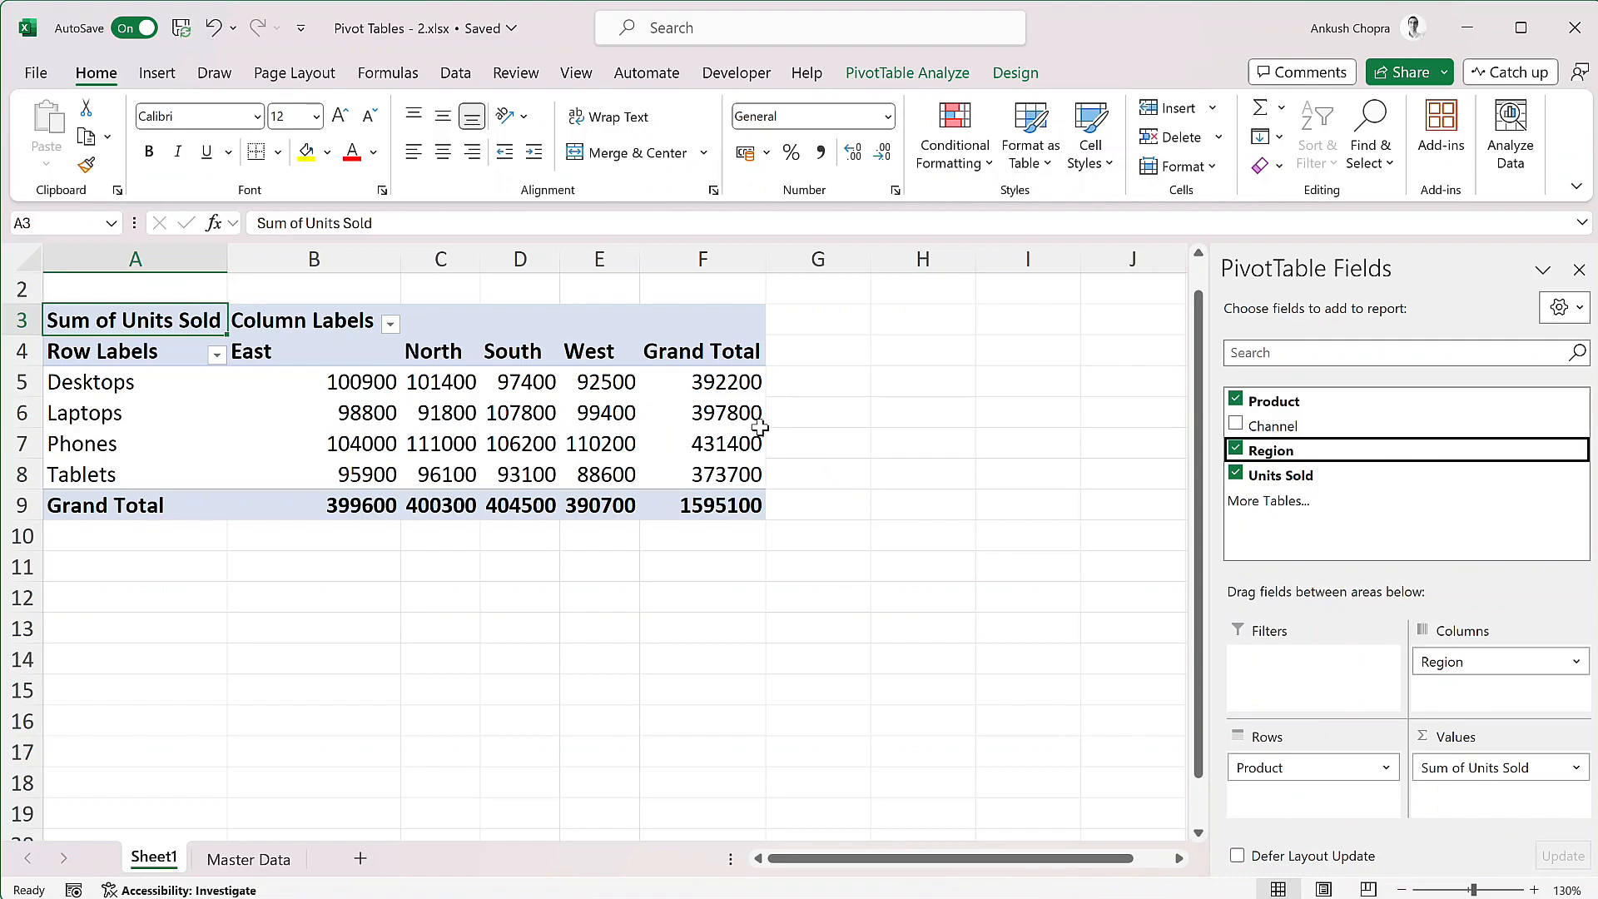
Show the Sum of Units Sold values by product and region as % of Row Total
right_click(616, 396)
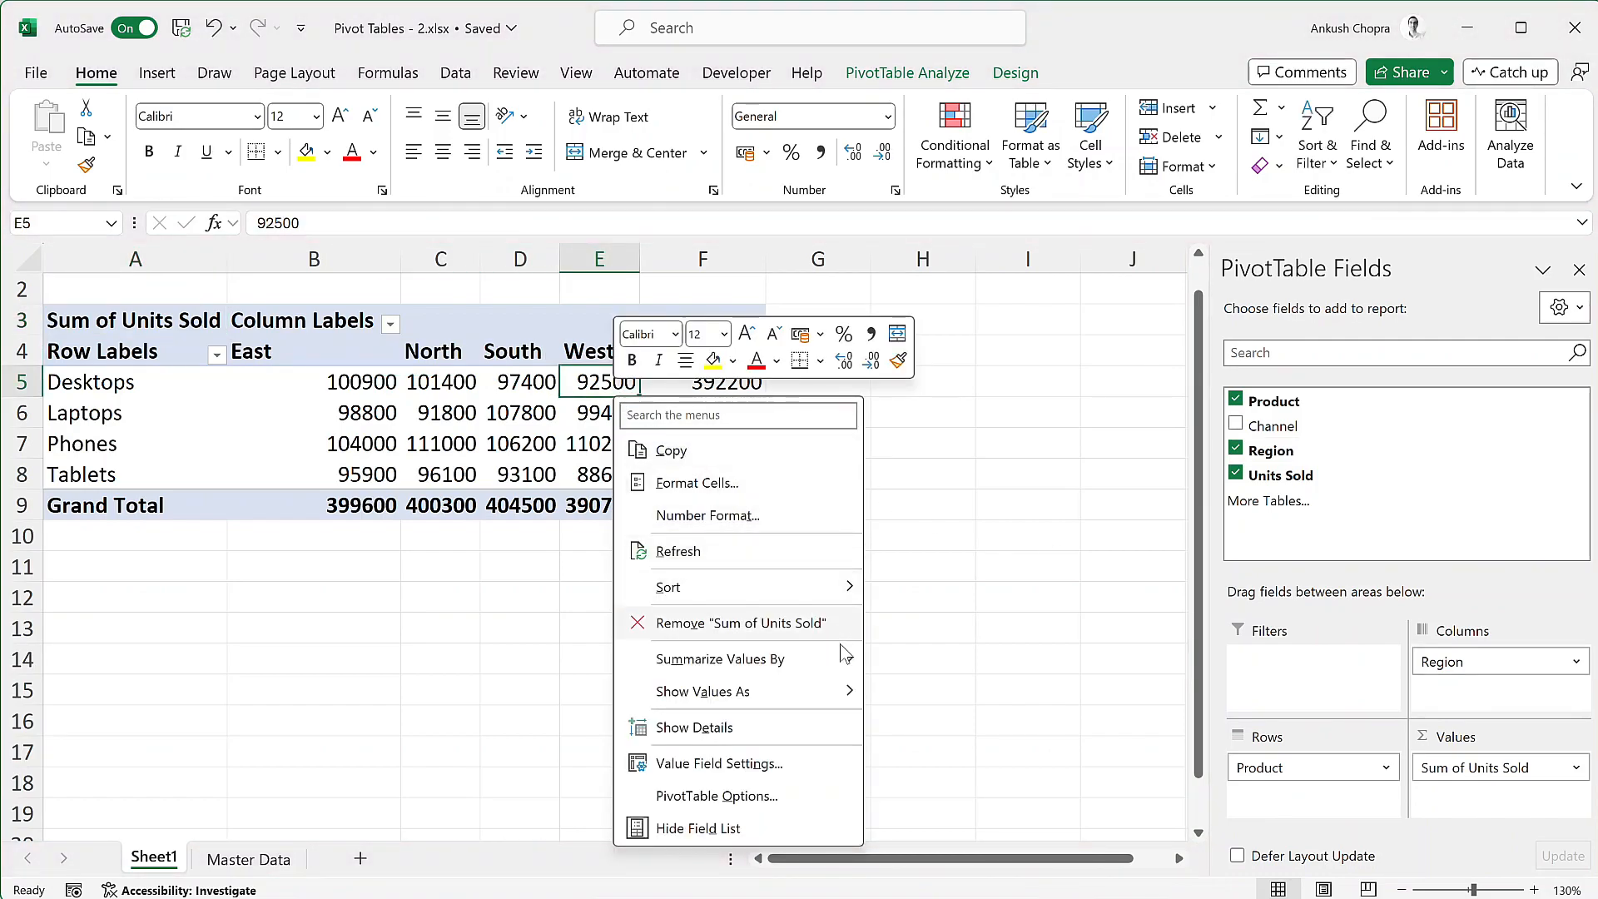
mouse_move(858, 698)
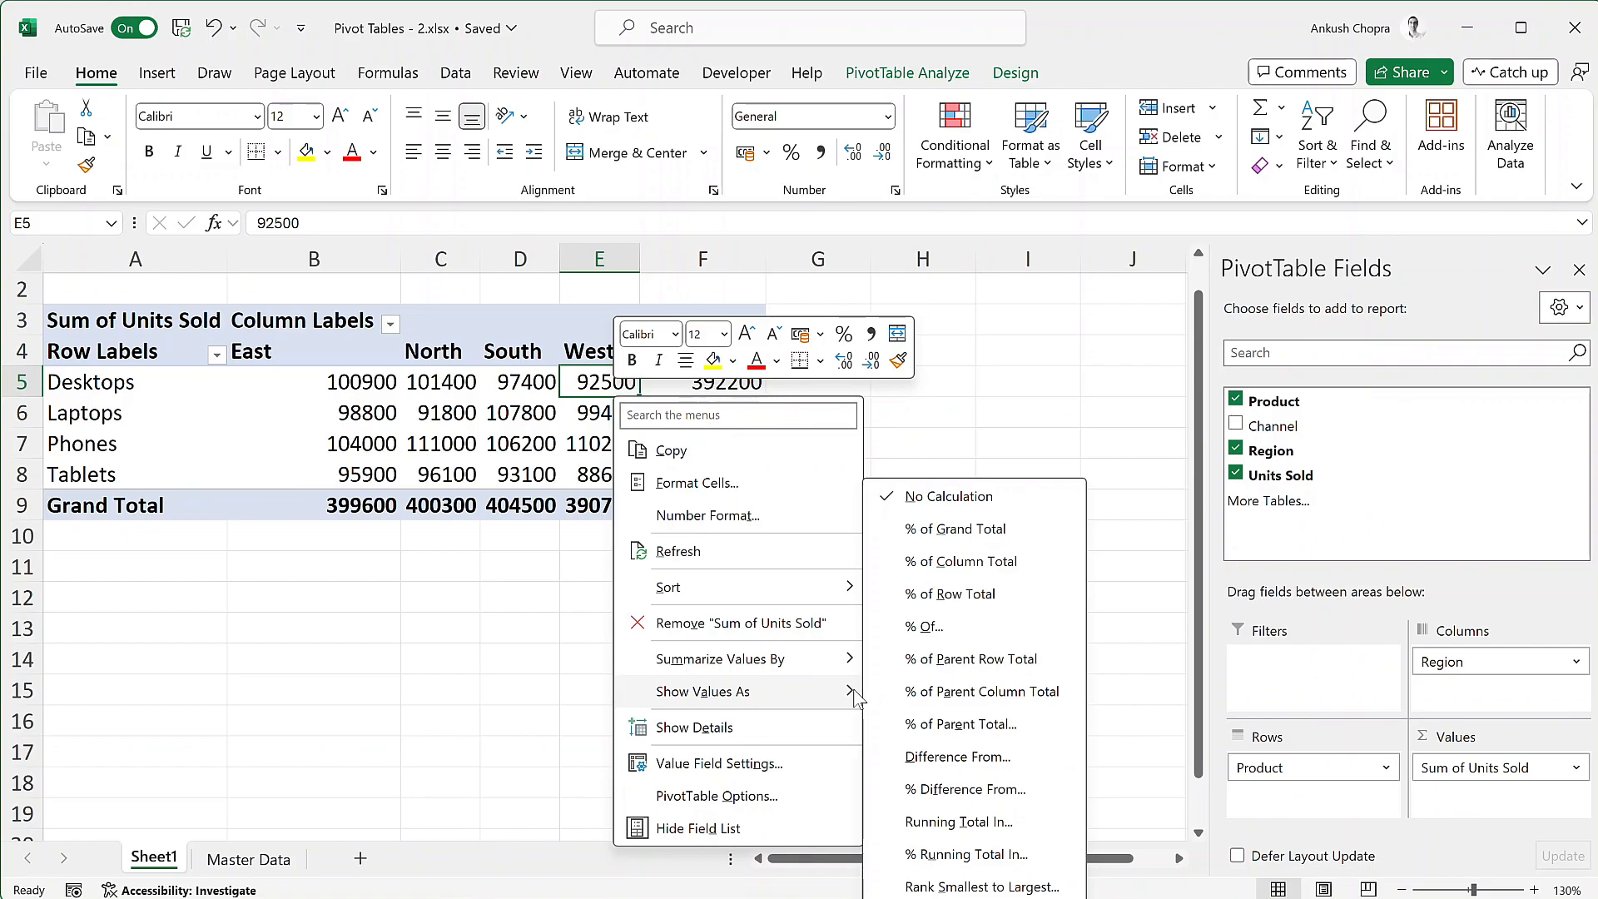
click(1017, 606)
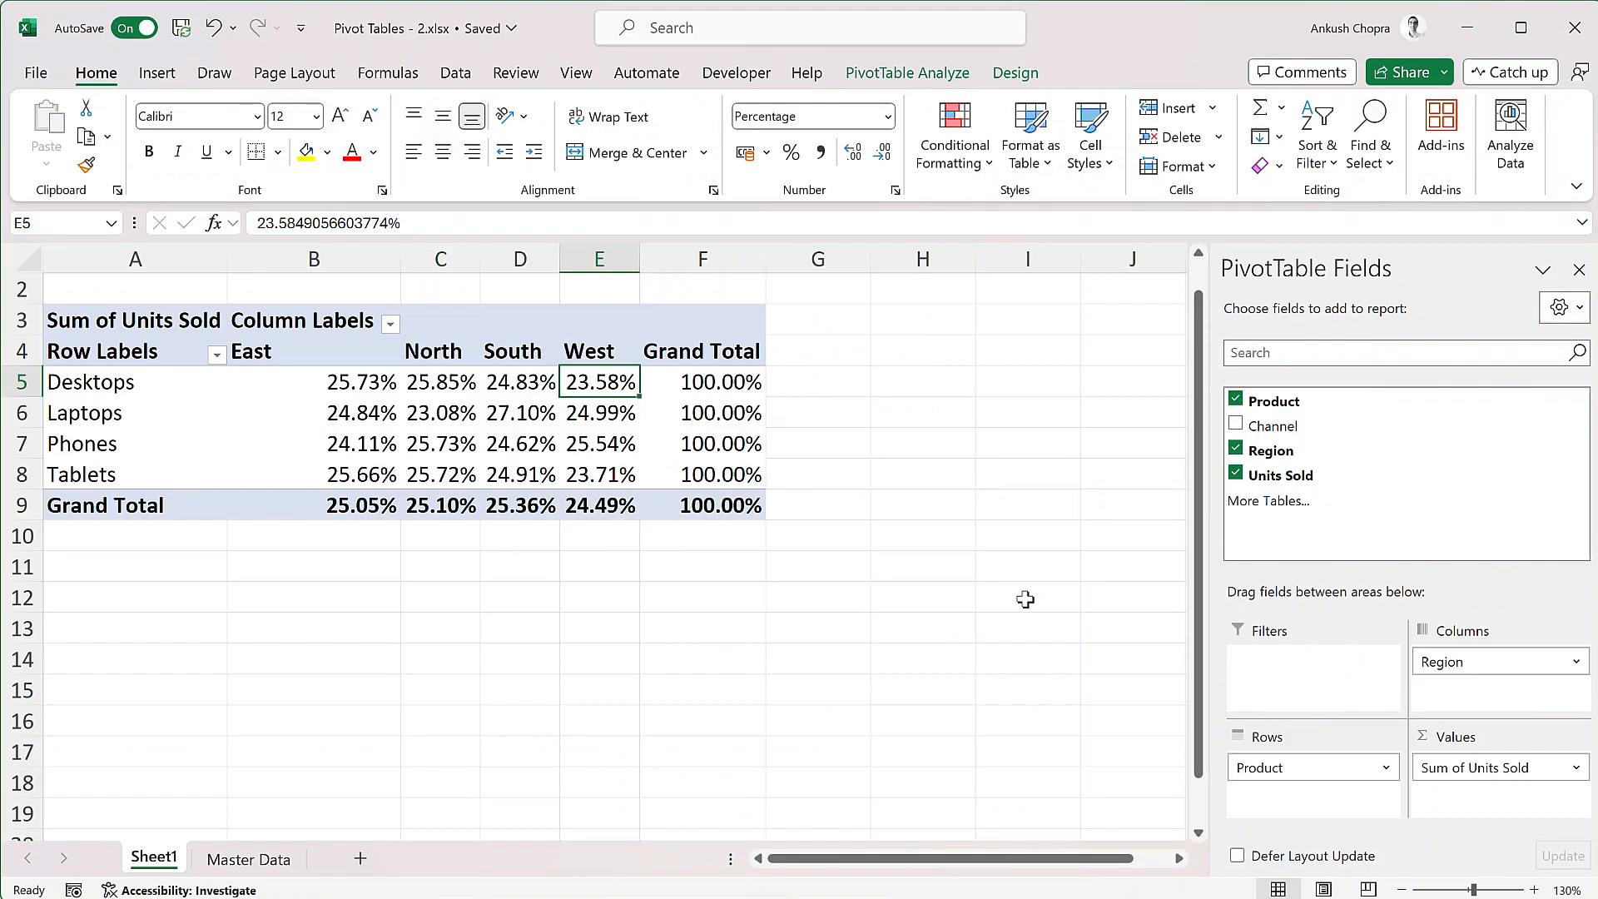
Return the Sum of Units Sold values in the product-by-region PivotTable to No Calculation
right_click(745, 386)
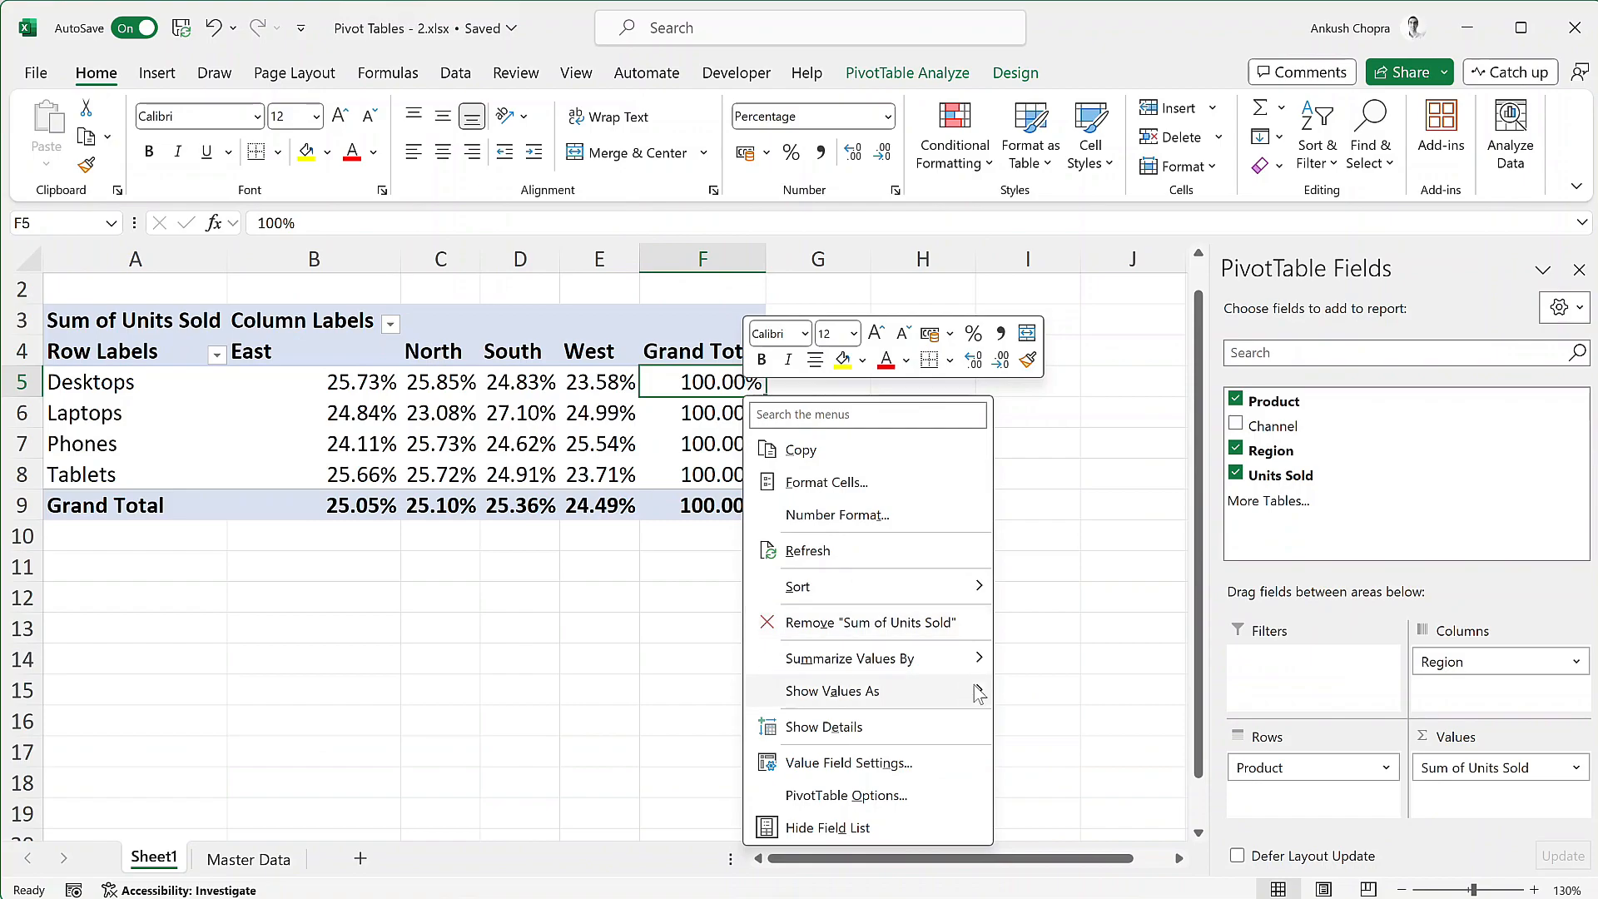
mouse_move(979, 693)
click(1092, 505)
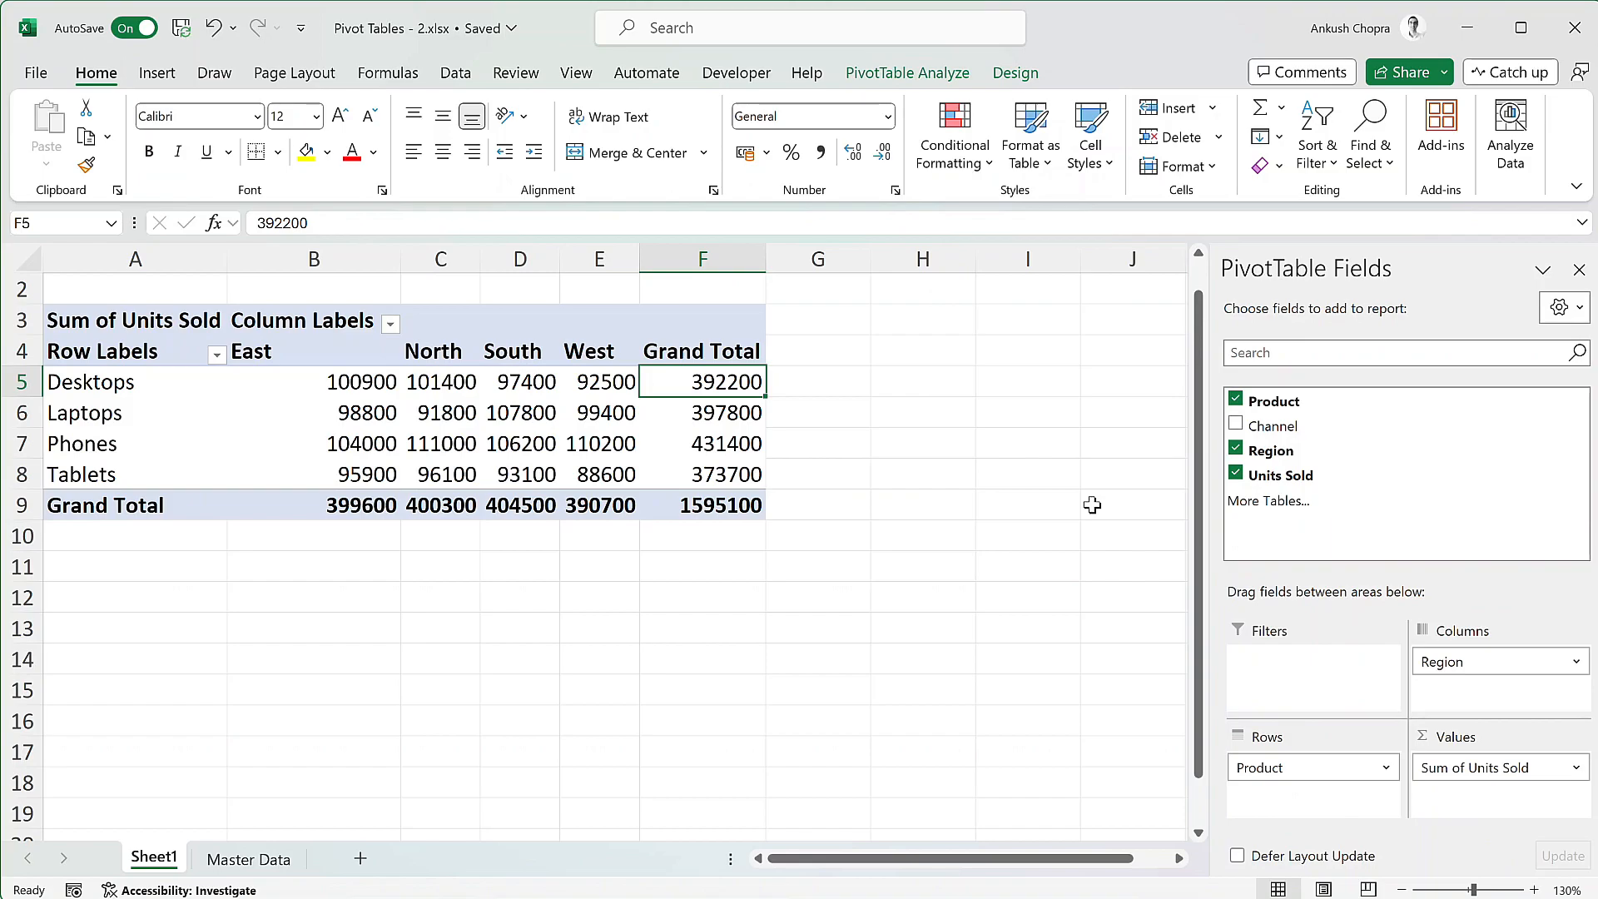
Show the Sum of Units Sold values by product and region as % of Grand Total
right_click(554, 422)
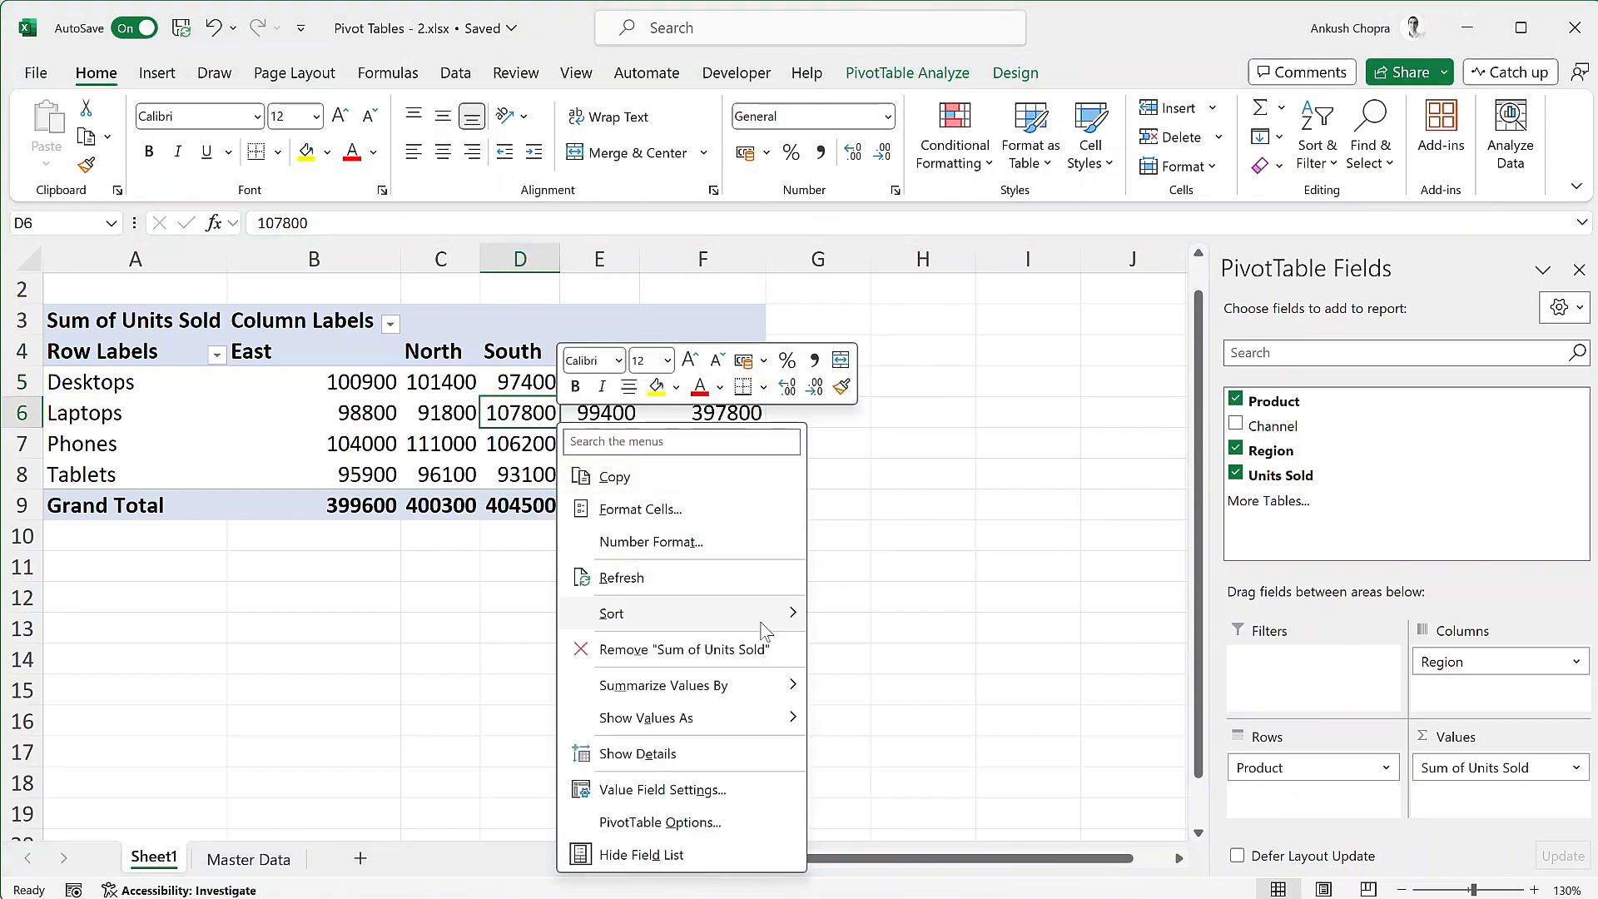
mouse_move(799, 722)
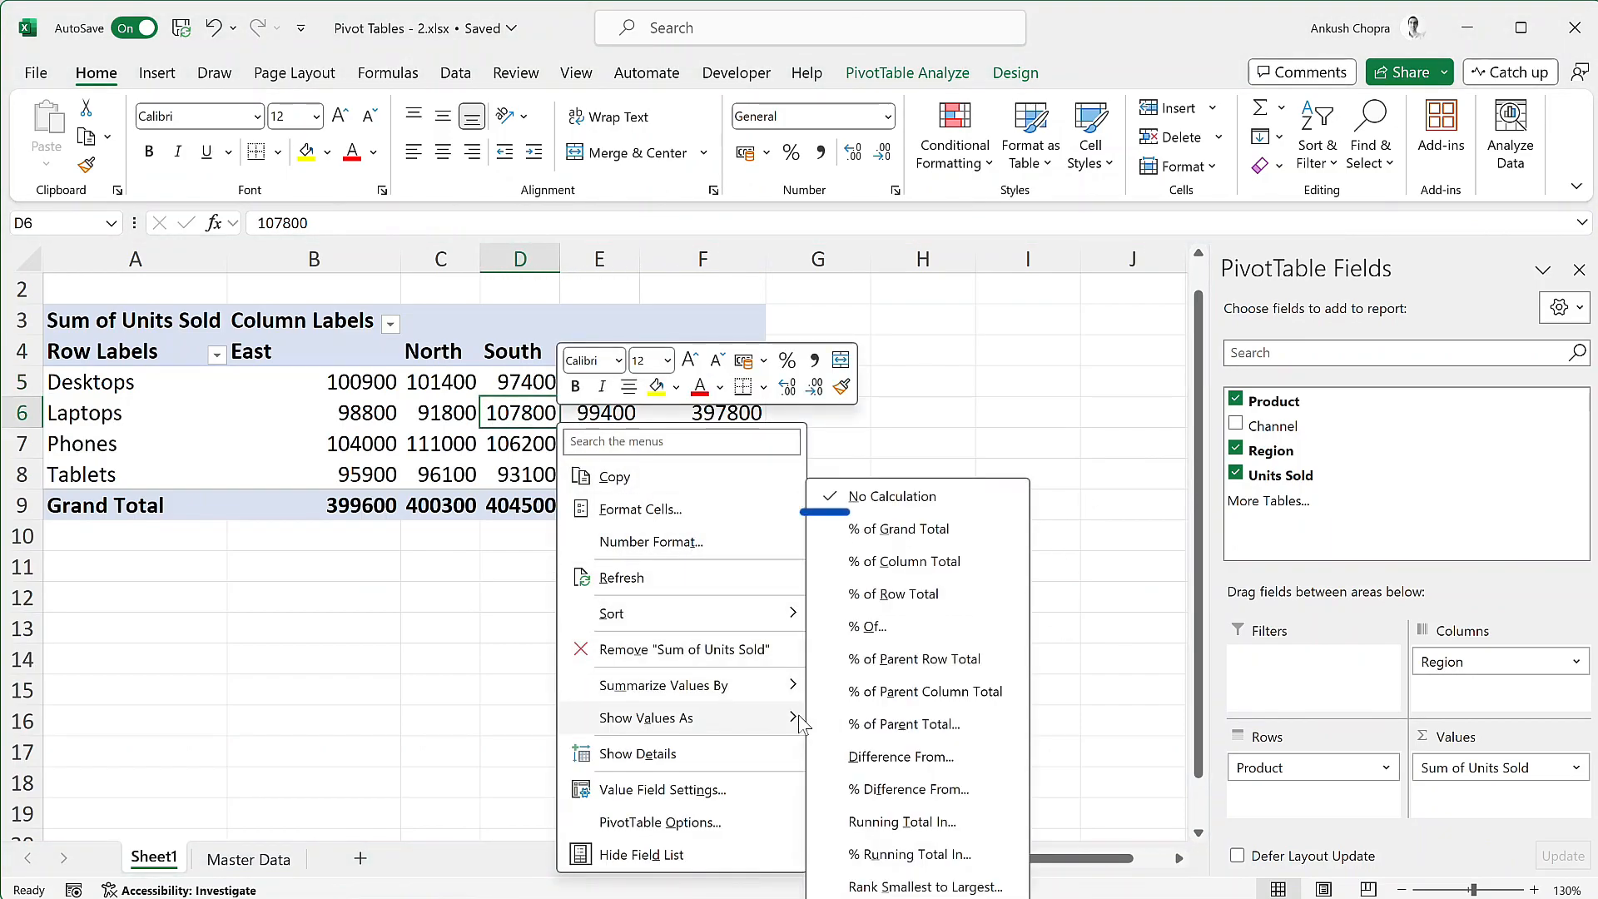
click(987, 527)
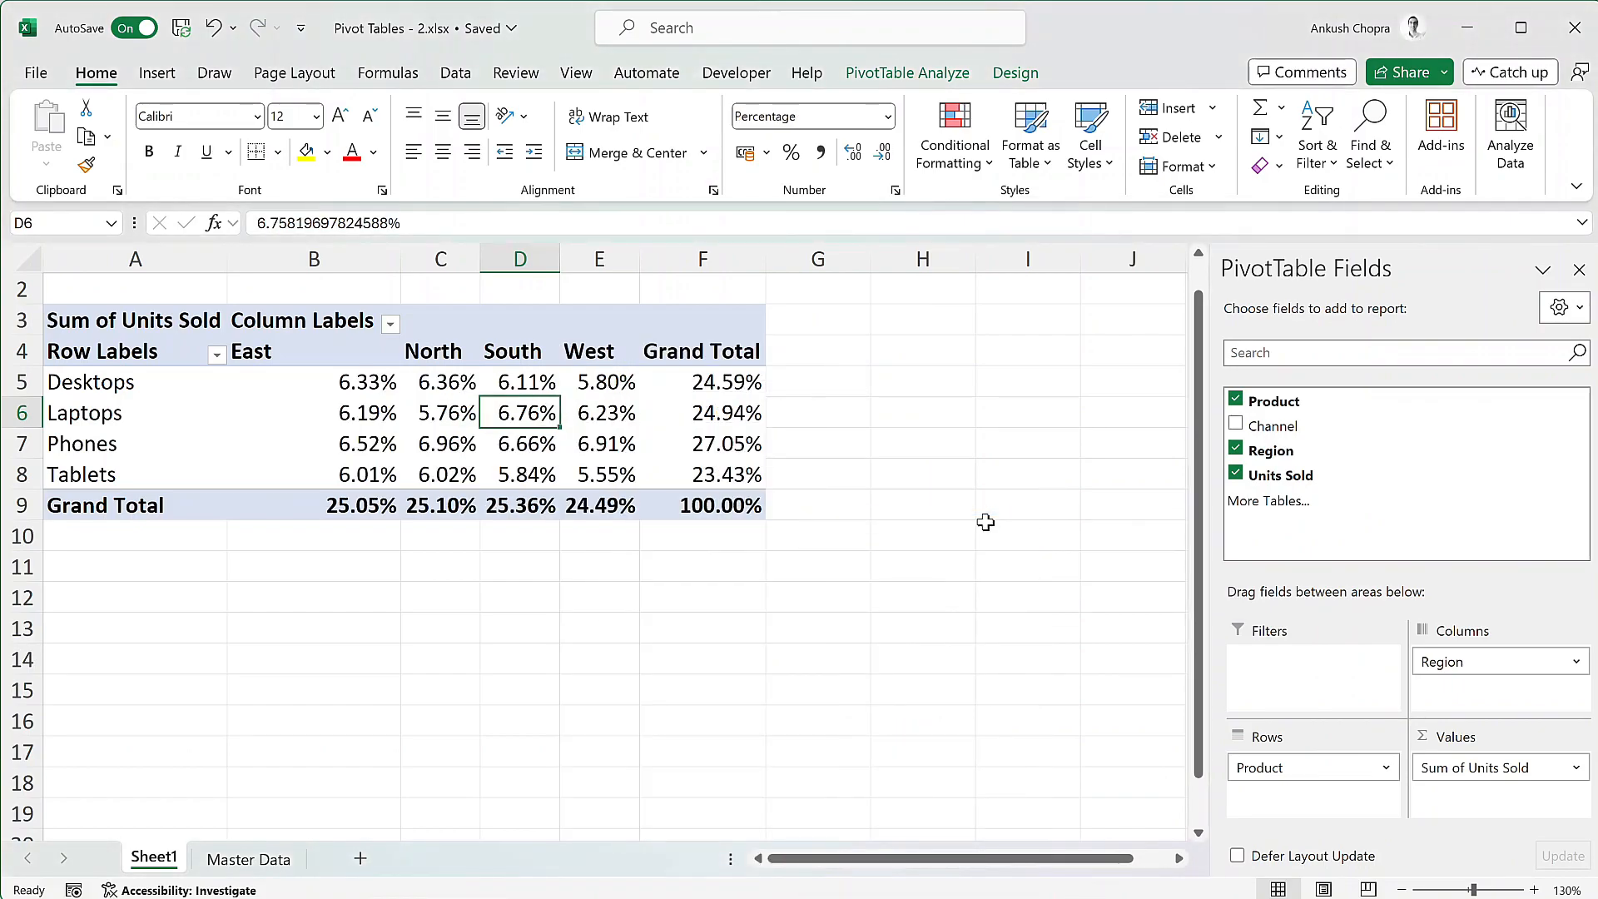